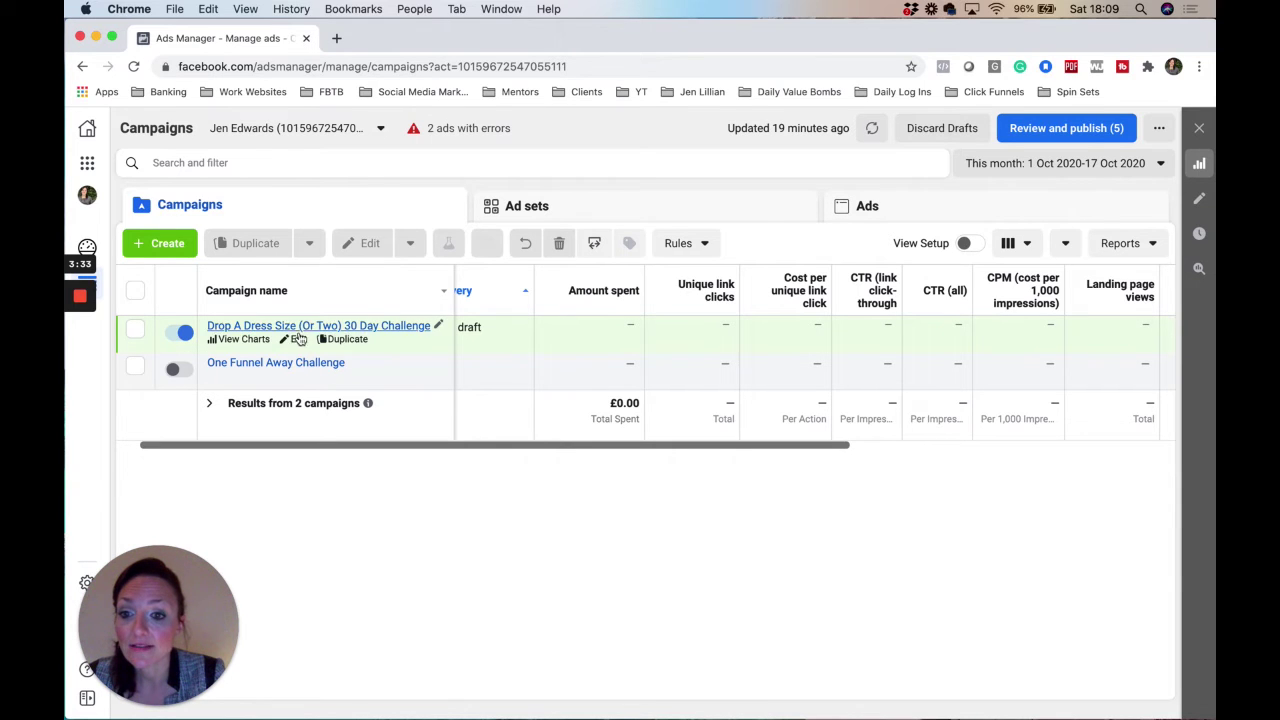
Duplicate the "Drop A Dress Size (Or Two) 30 Day Challenge" campaign once, keeping existing reactions, comments and shares on the new ads
left_click(298, 327)
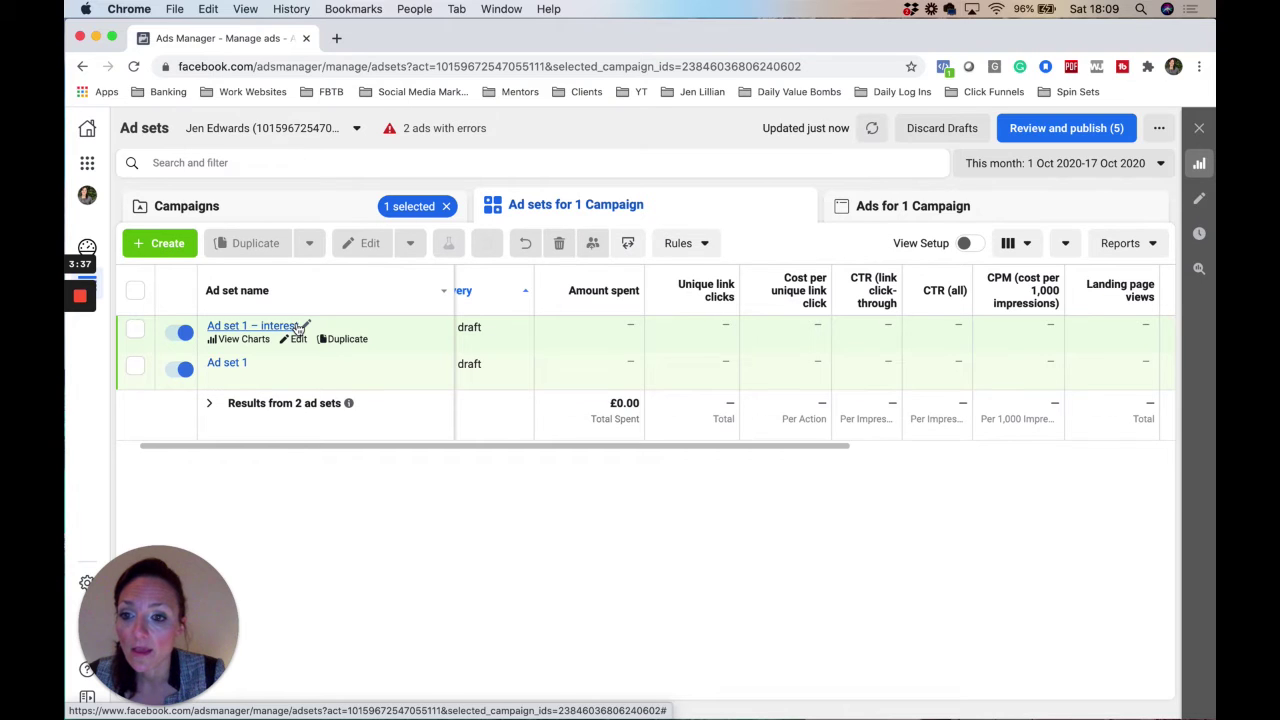
left_click(252, 213)
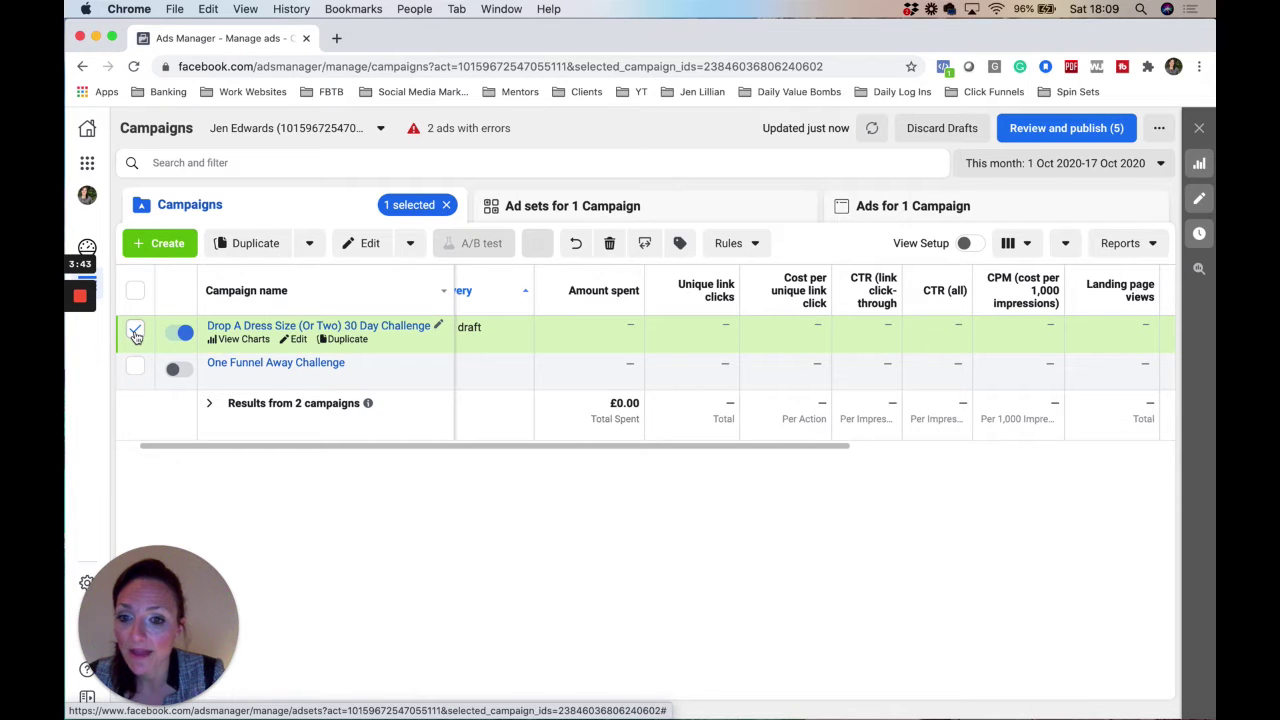
left_click(263, 249)
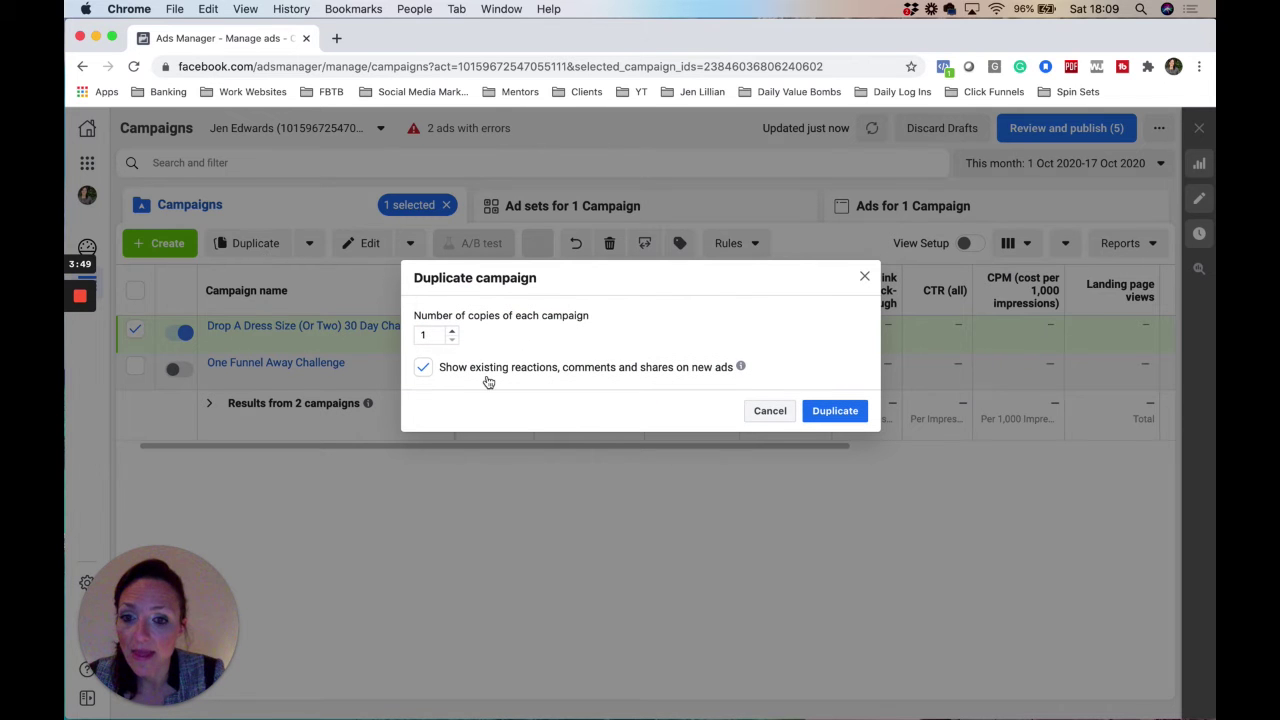
left_click(829, 421)
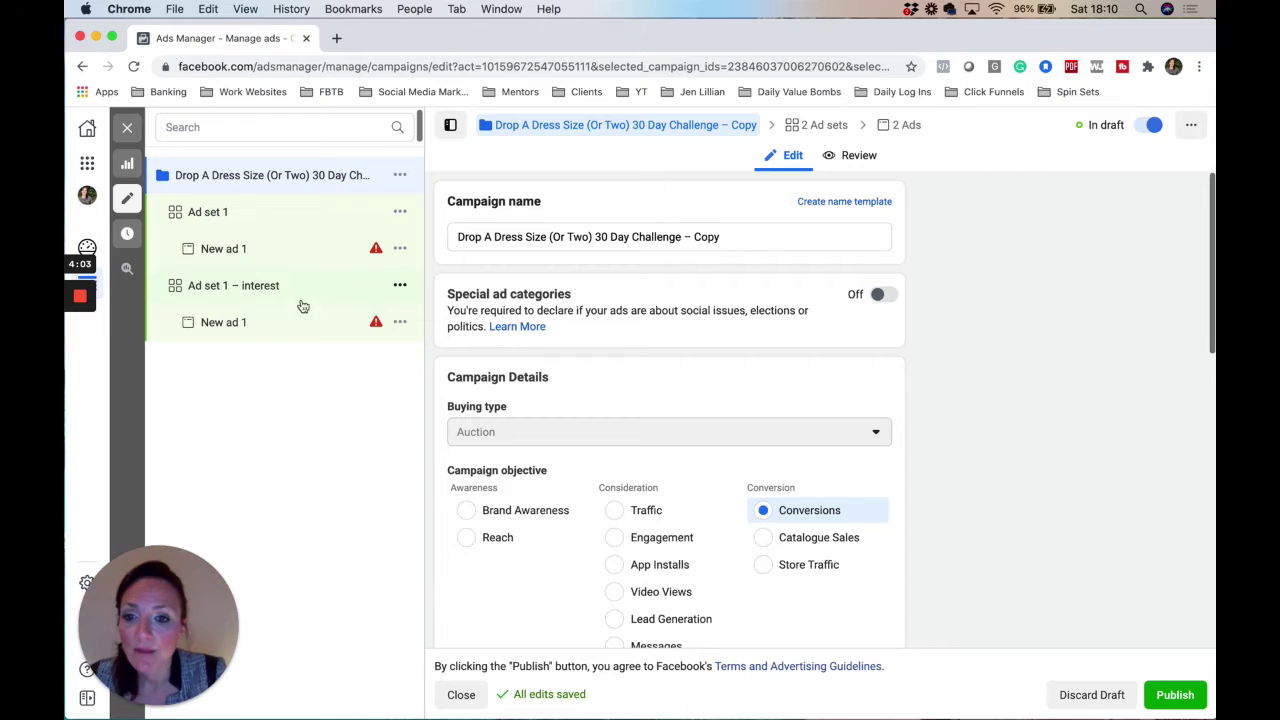
Leave the copied campaign's editor and open the first "New ad 1" in that copy for editing
mouse_move(377, 251)
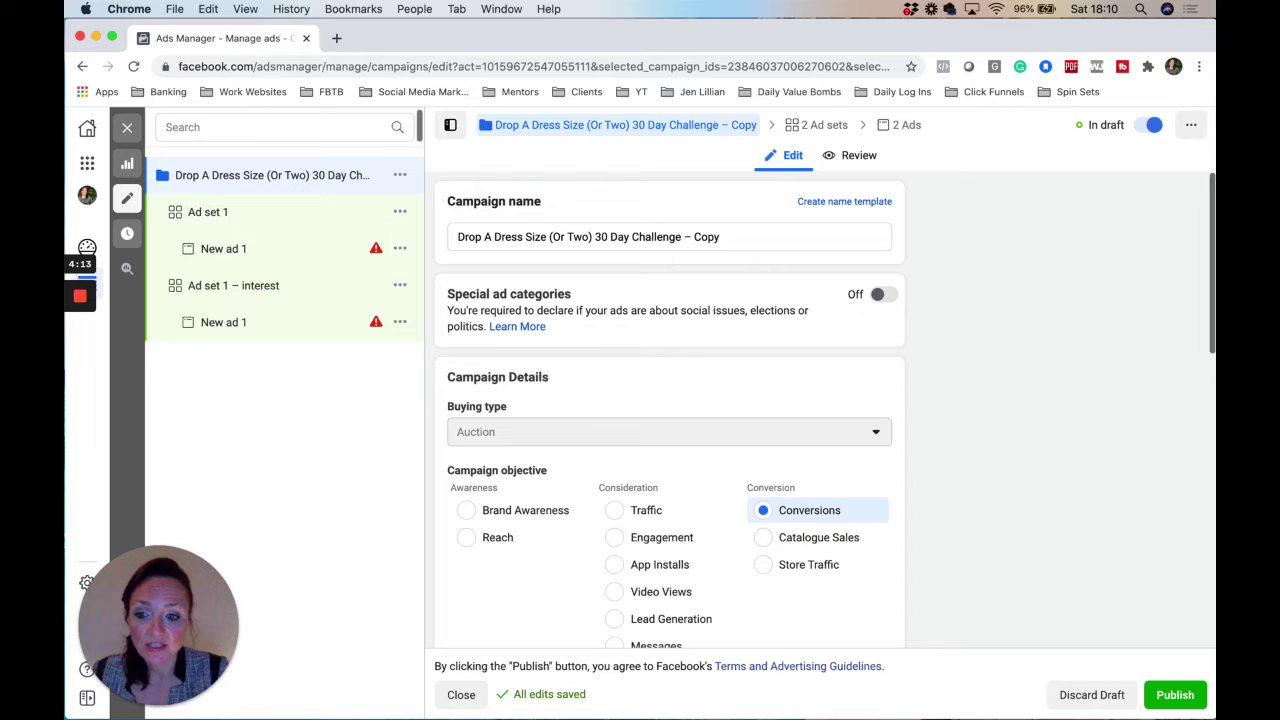
mouse_move(1166, 700)
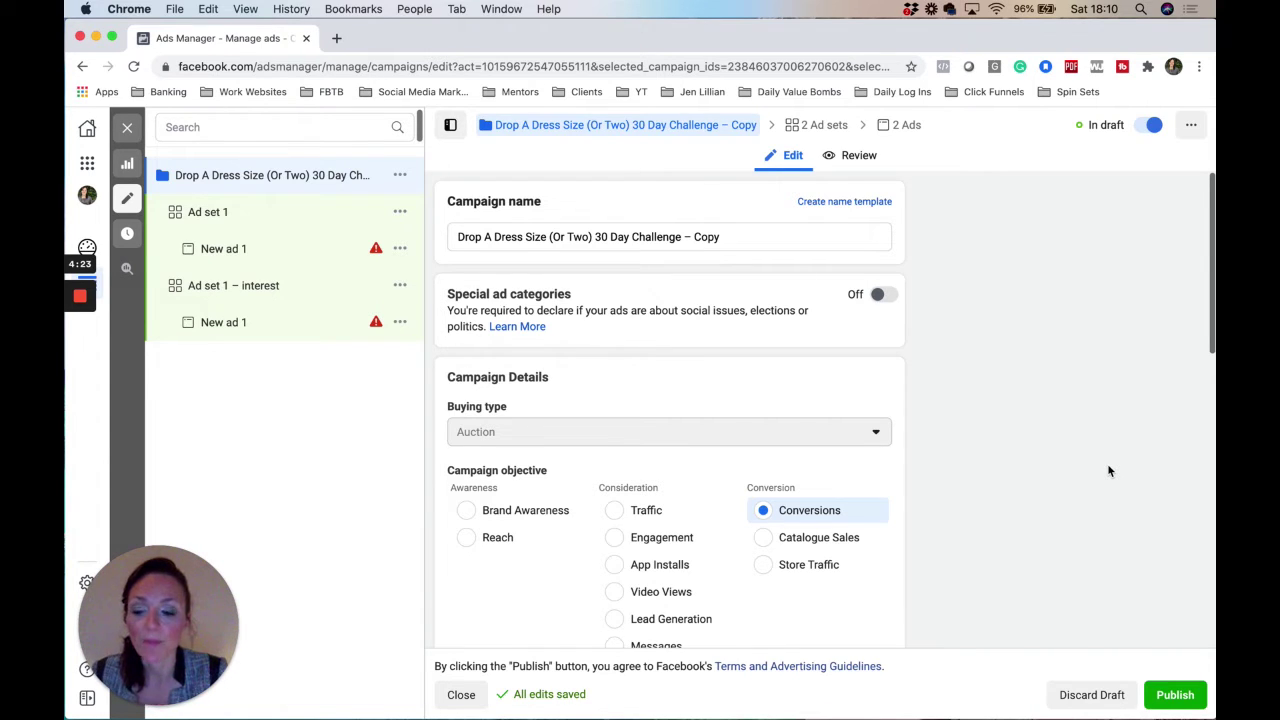
left_click(127, 131)
left_click(678, 428)
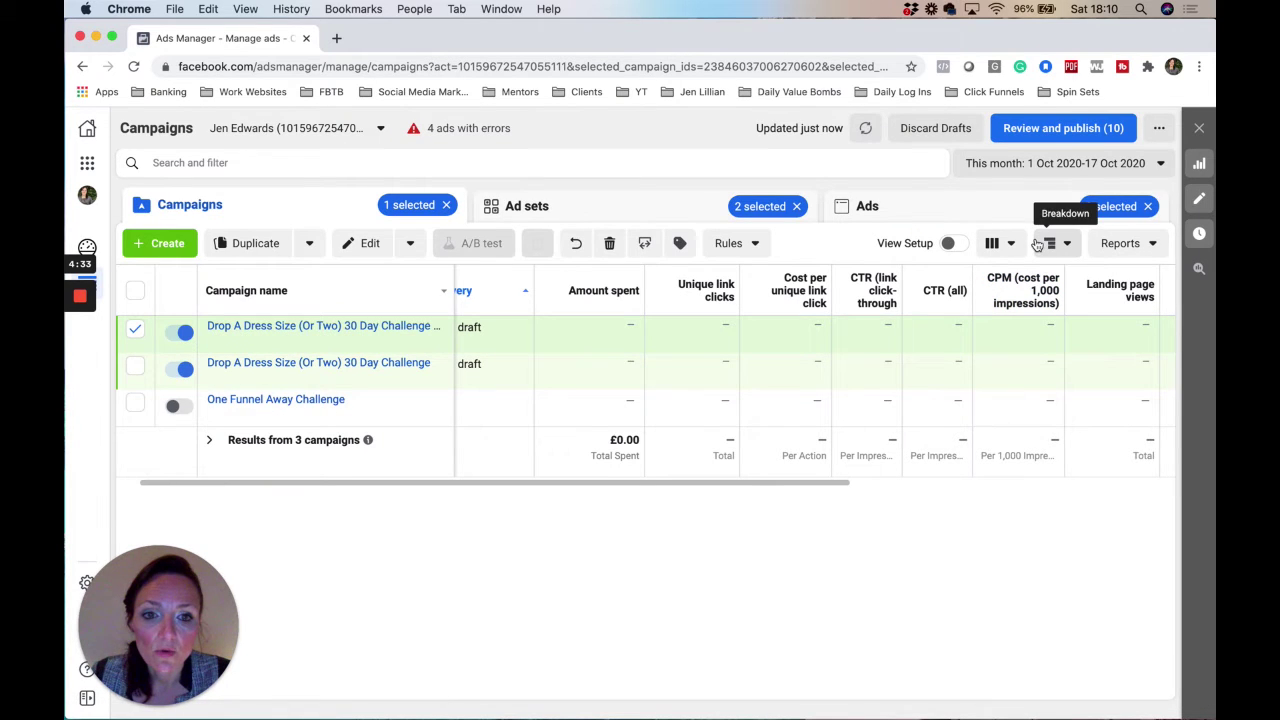
left_click(860, 202)
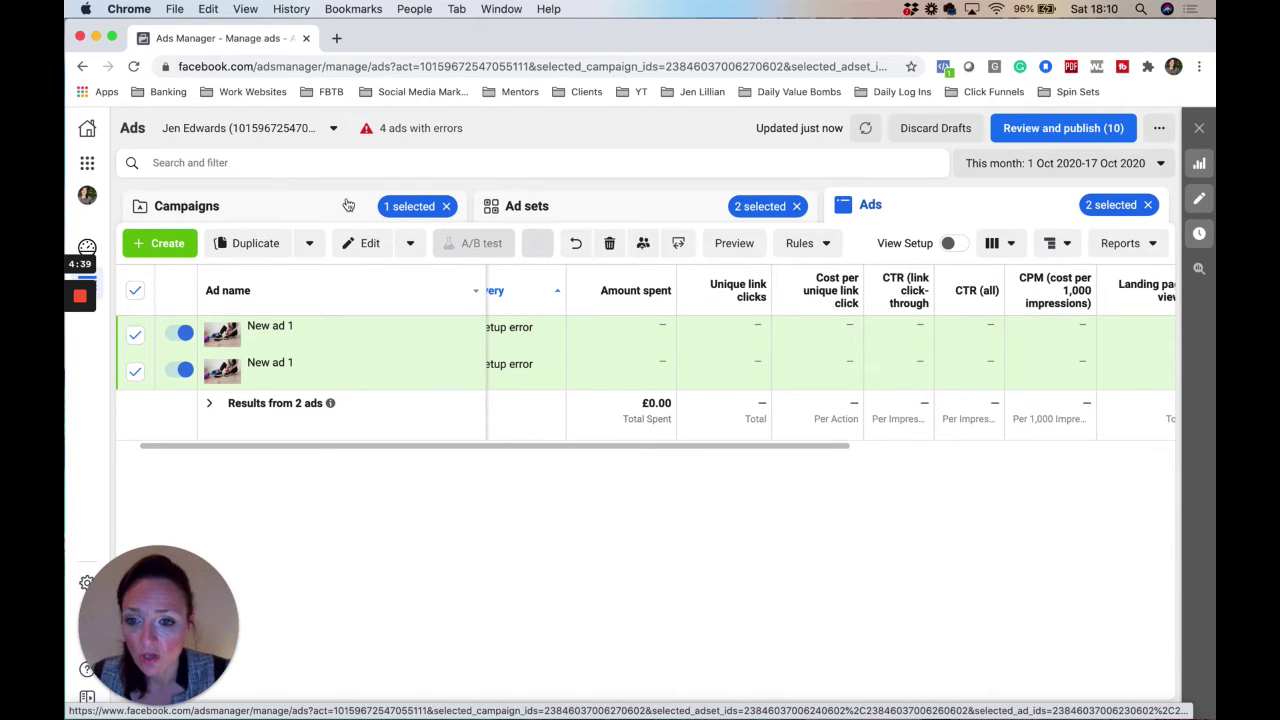
mouse_move(279, 333)
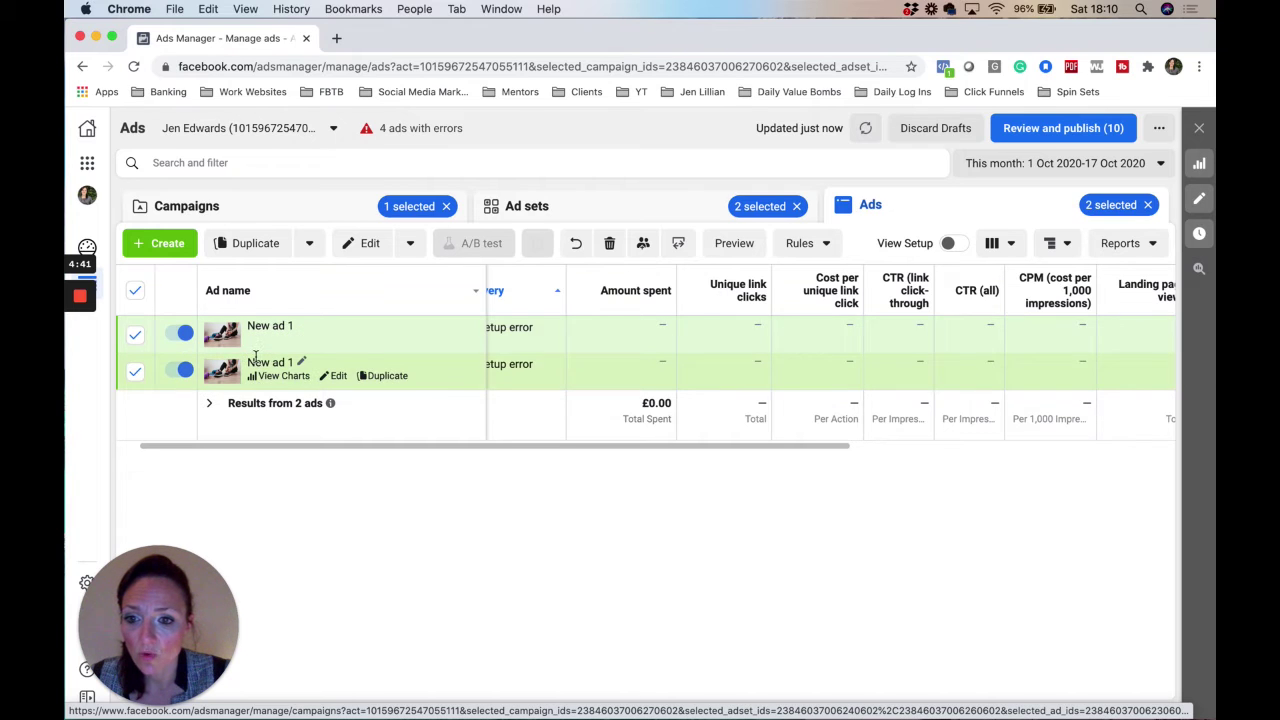
left_click(338, 340)
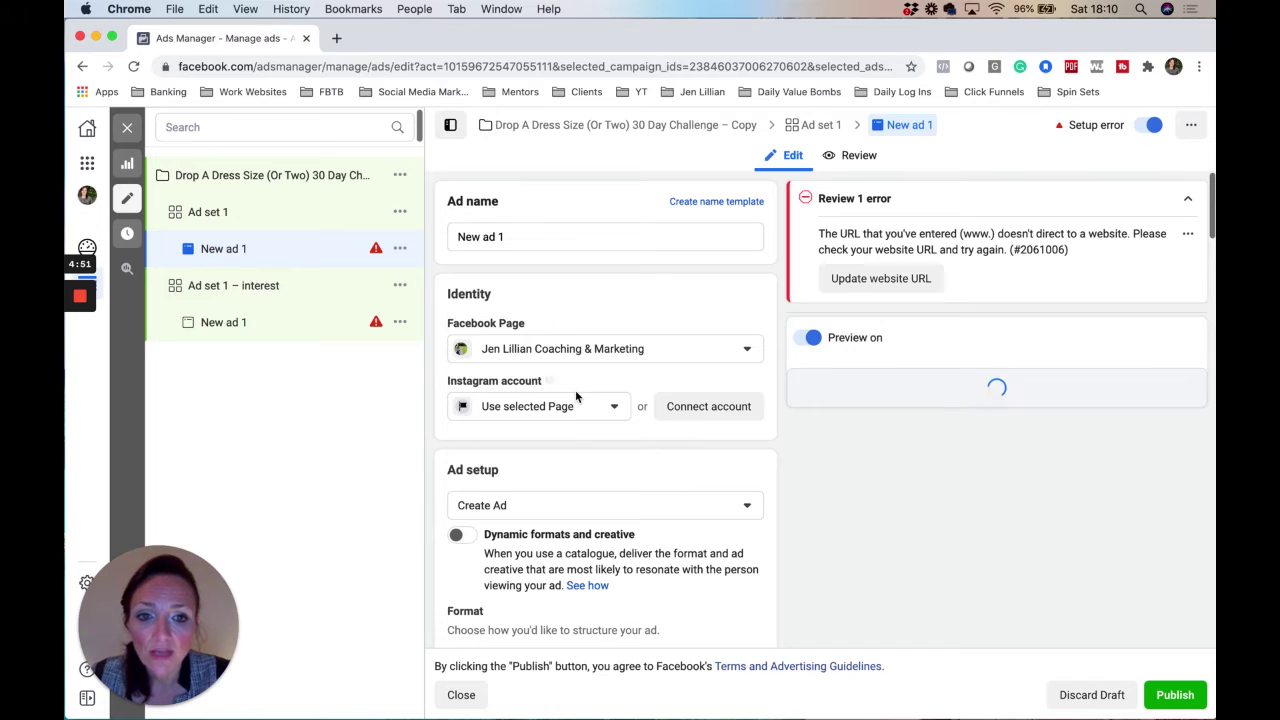
Review the ad's format, media placements, primary text and feed preview
scroll(575, 397, "down", 1)
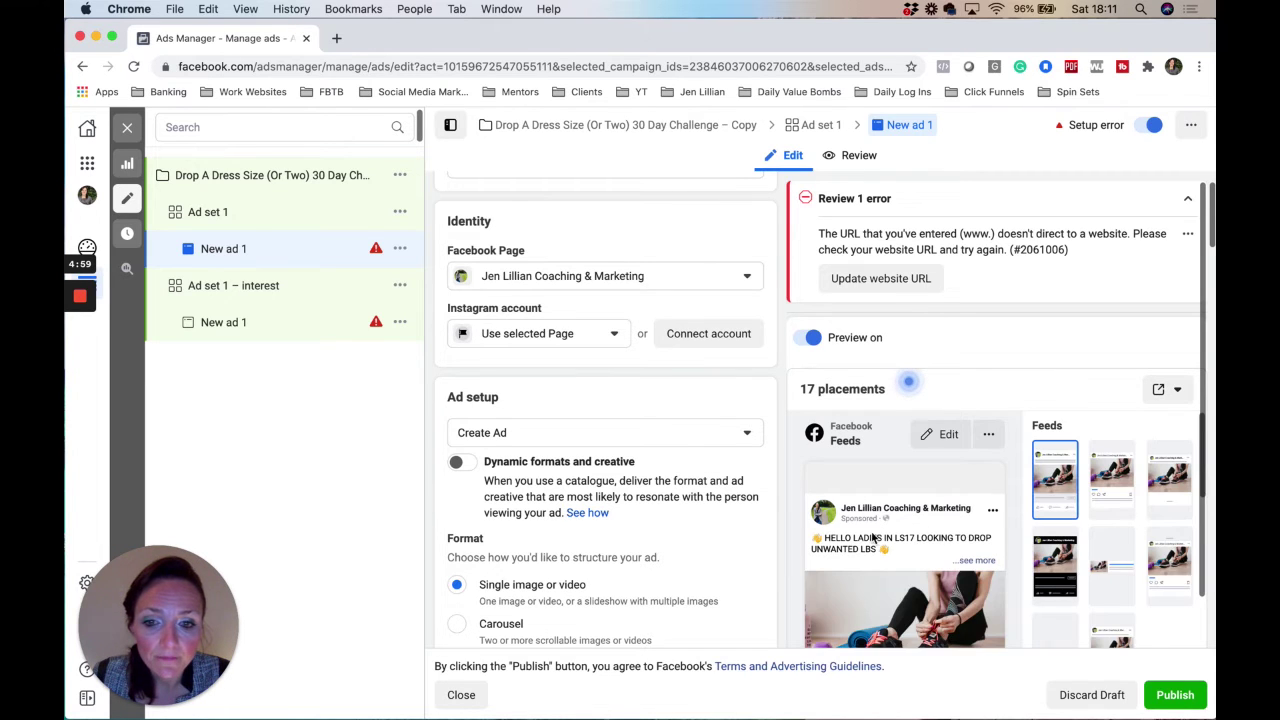
scroll(629, 497, "down", 2)
scroll(629, 497, "down", 2)
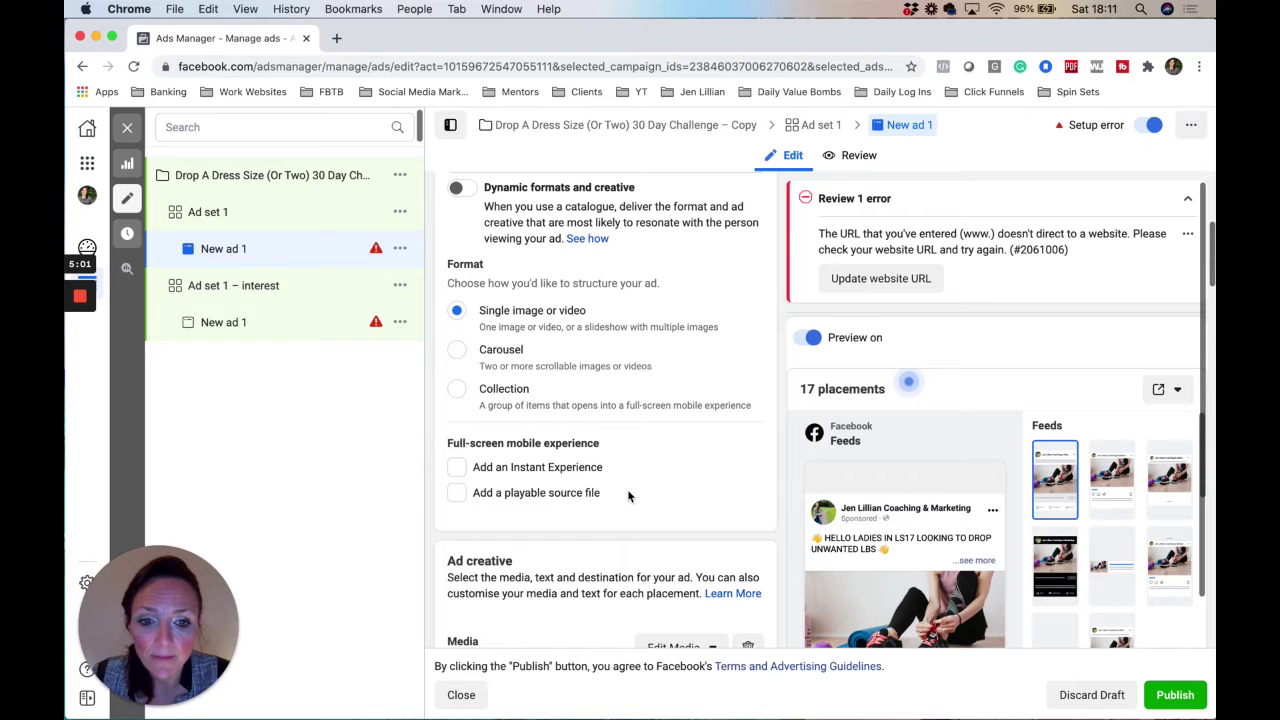
scroll(629, 497, "down", 4)
scroll(629, 497, "down", 1)
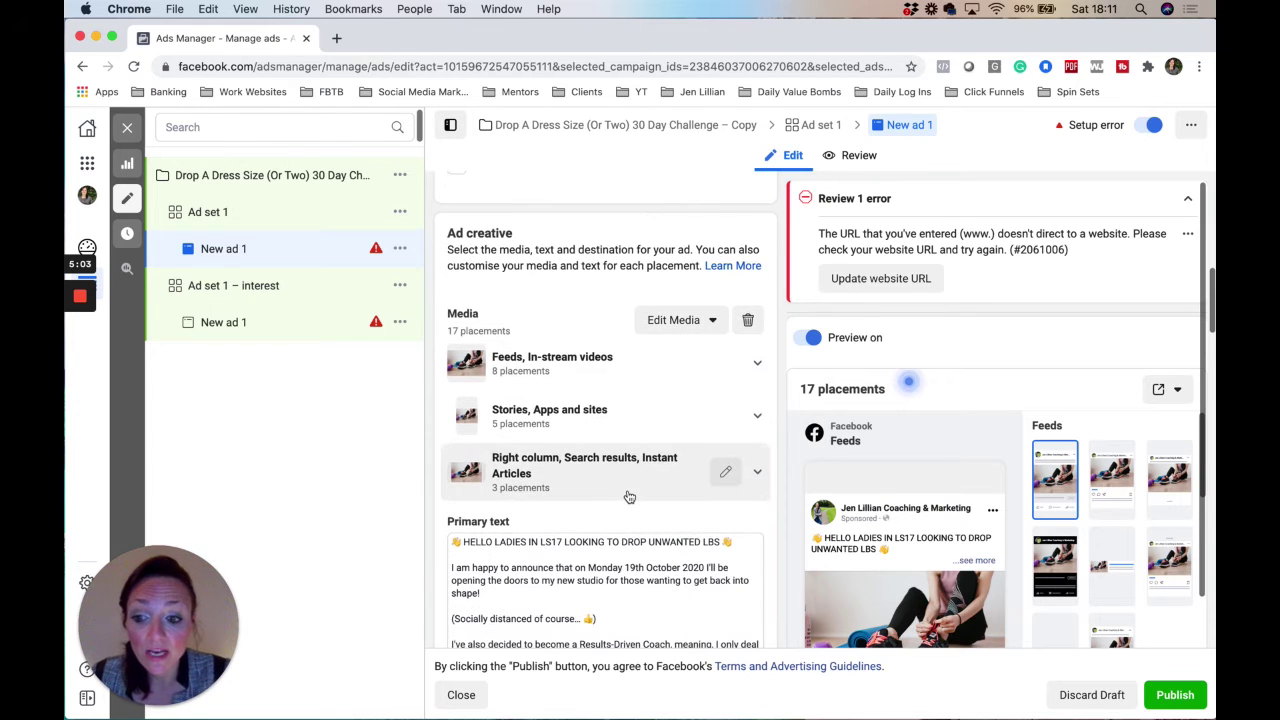
scroll(629, 497, "down", 3)
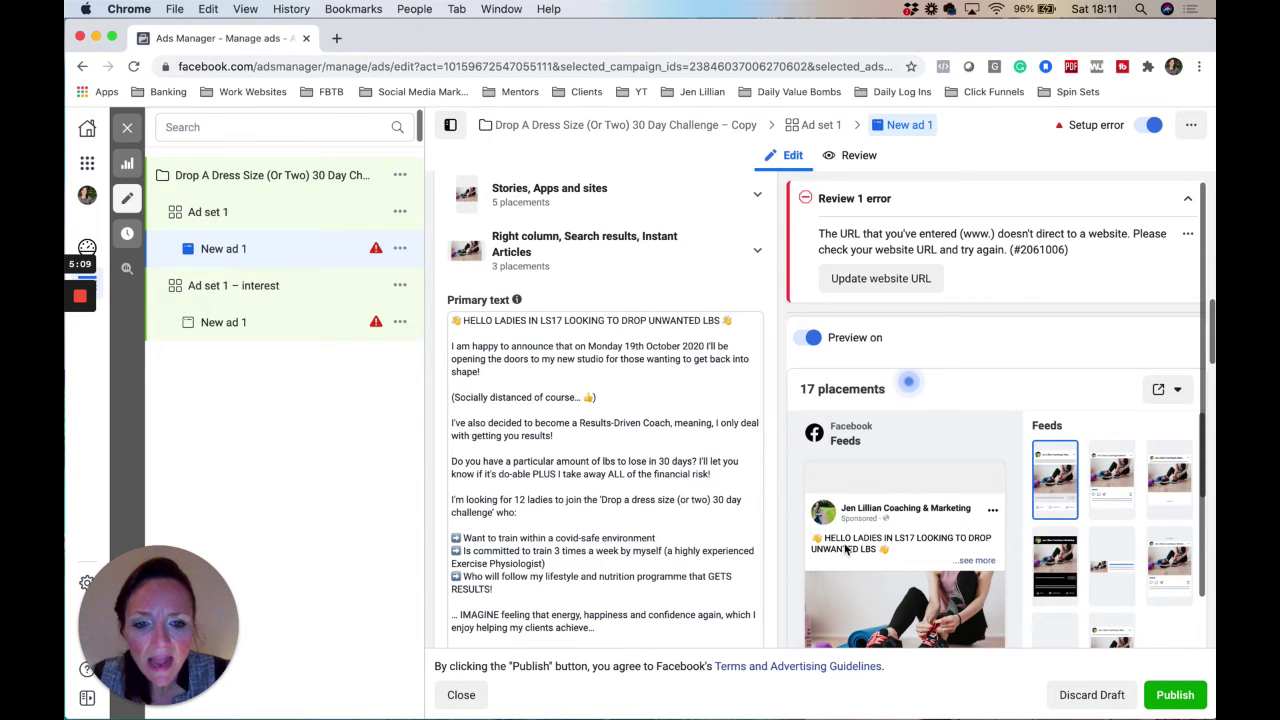
scroll(847, 552, "down", 1)
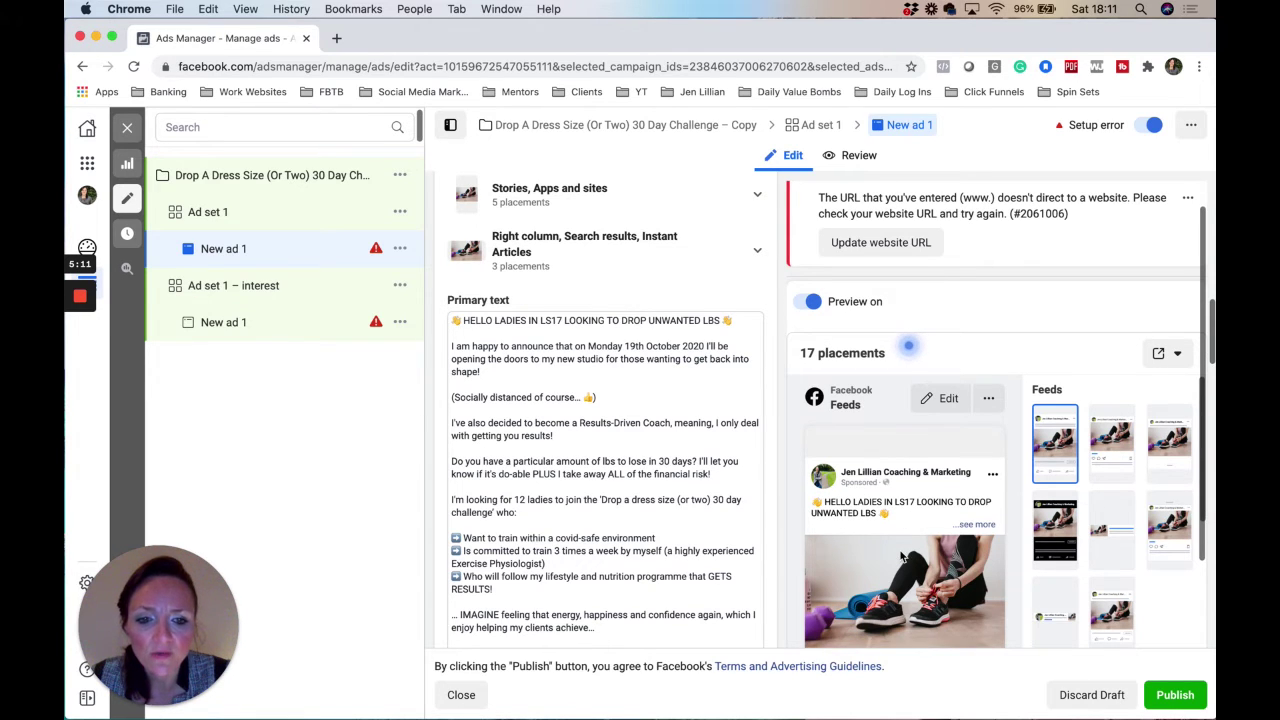
scroll(885, 515, "down", 3)
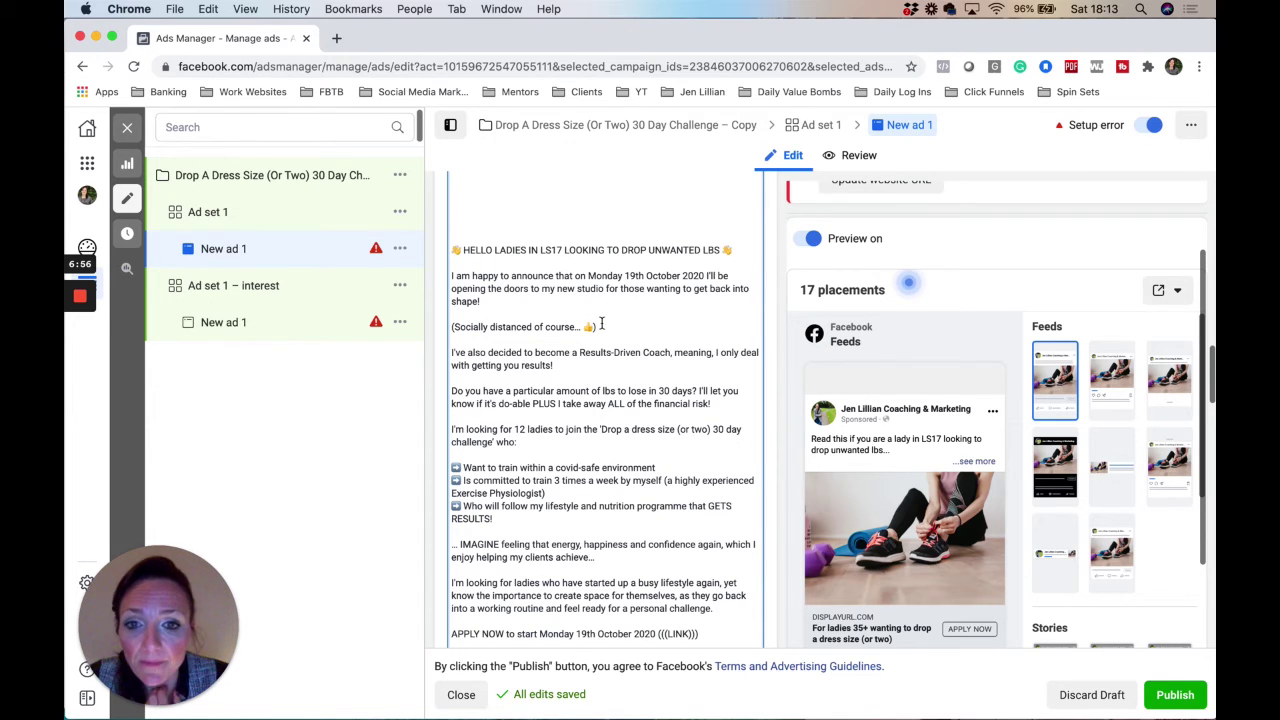
Read through the new opening of the primary text, from "Read this if you are a lady in LS17" to "APPLY NOW to start this coming Monday"
scroll(601, 323, "down", 3)
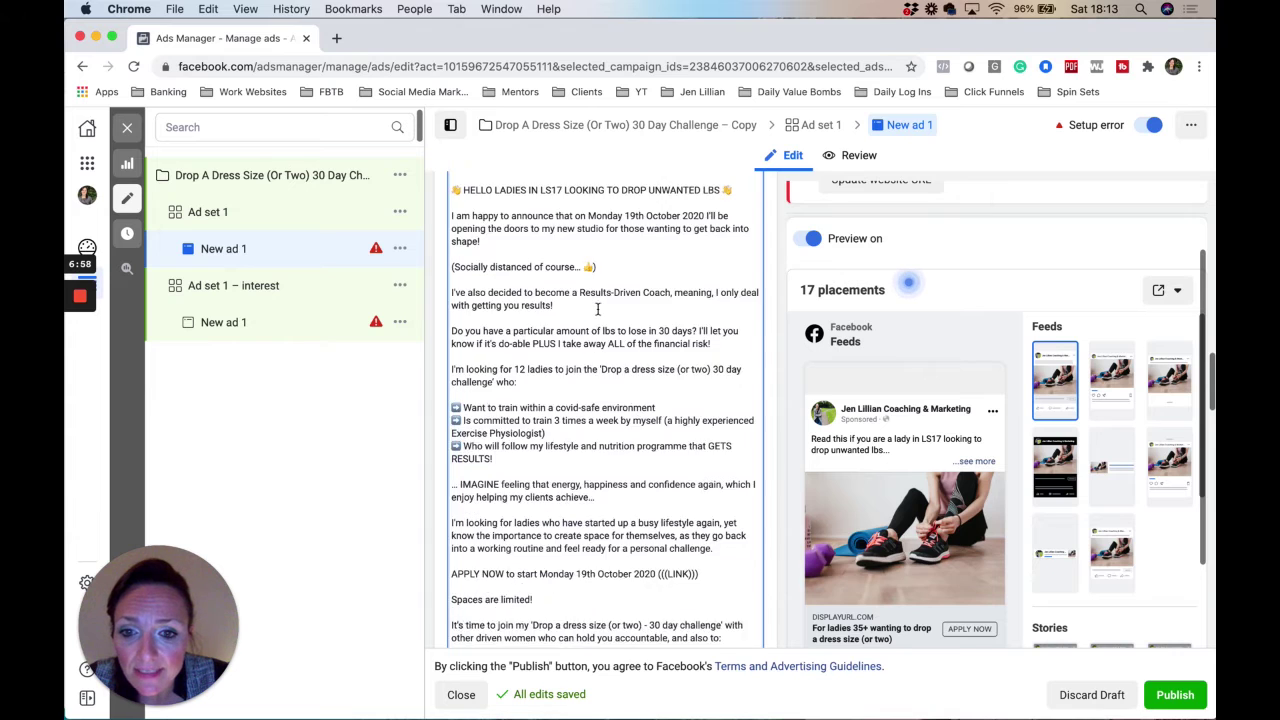
scroll(597, 309, "up", 10)
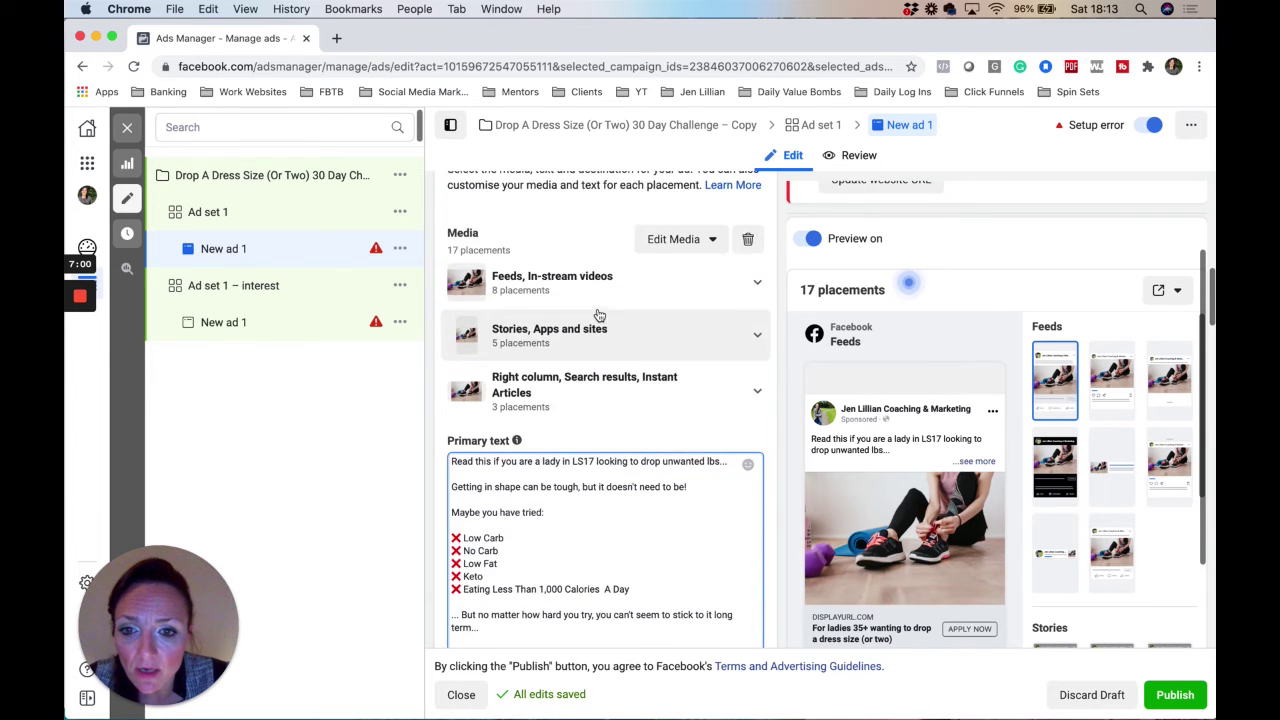
scroll(597, 309, "down", 1)
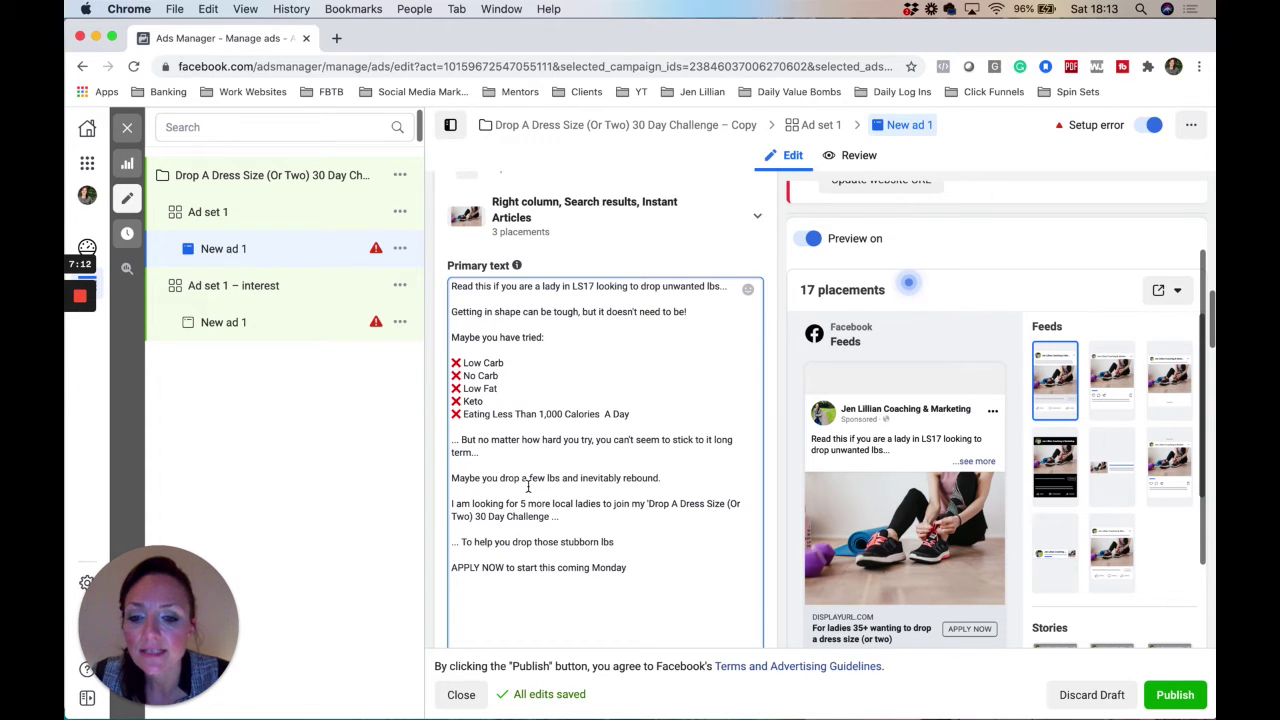
scroll(528, 487, "down", 3)
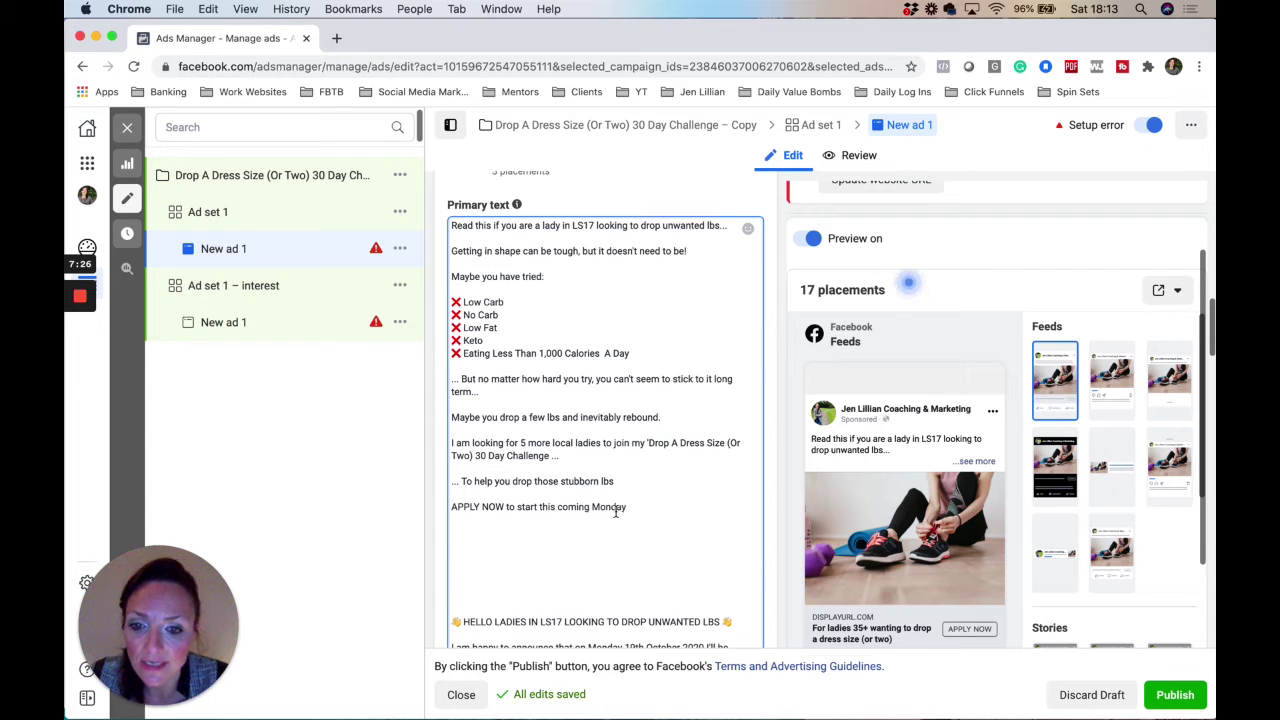
scroll(623, 528, "down", 2)
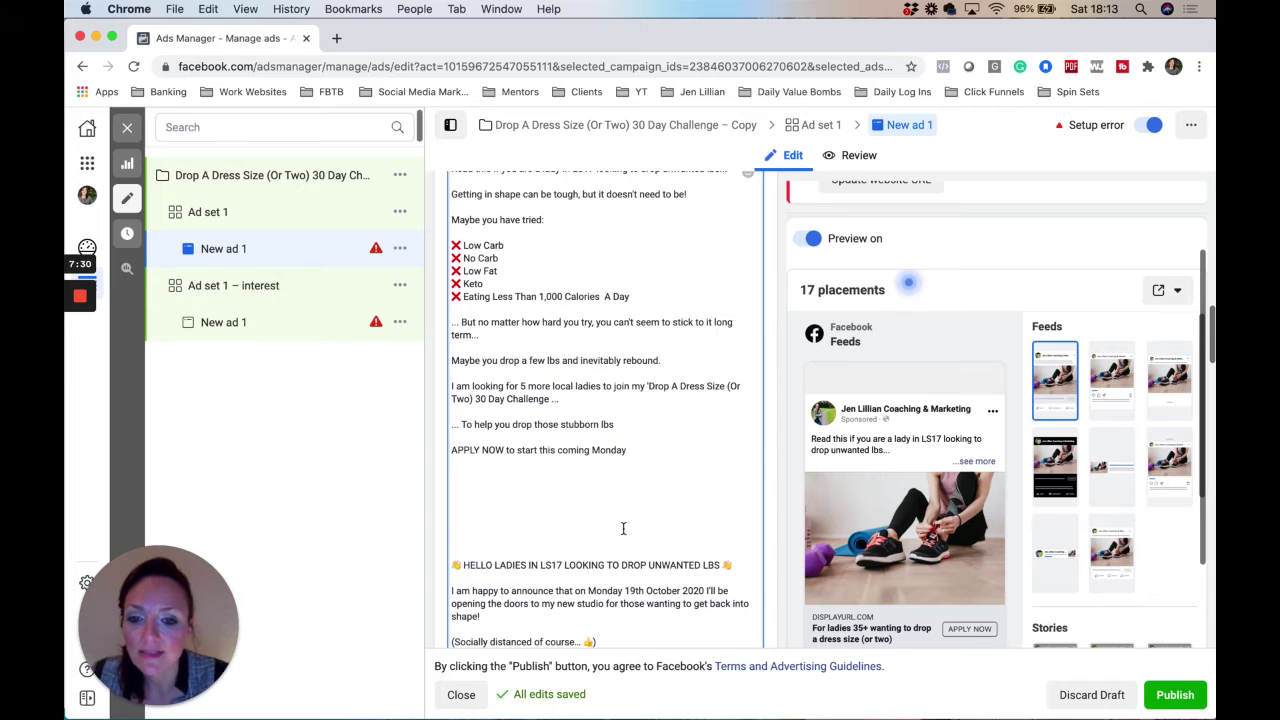
scroll(623, 528, "down", 2)
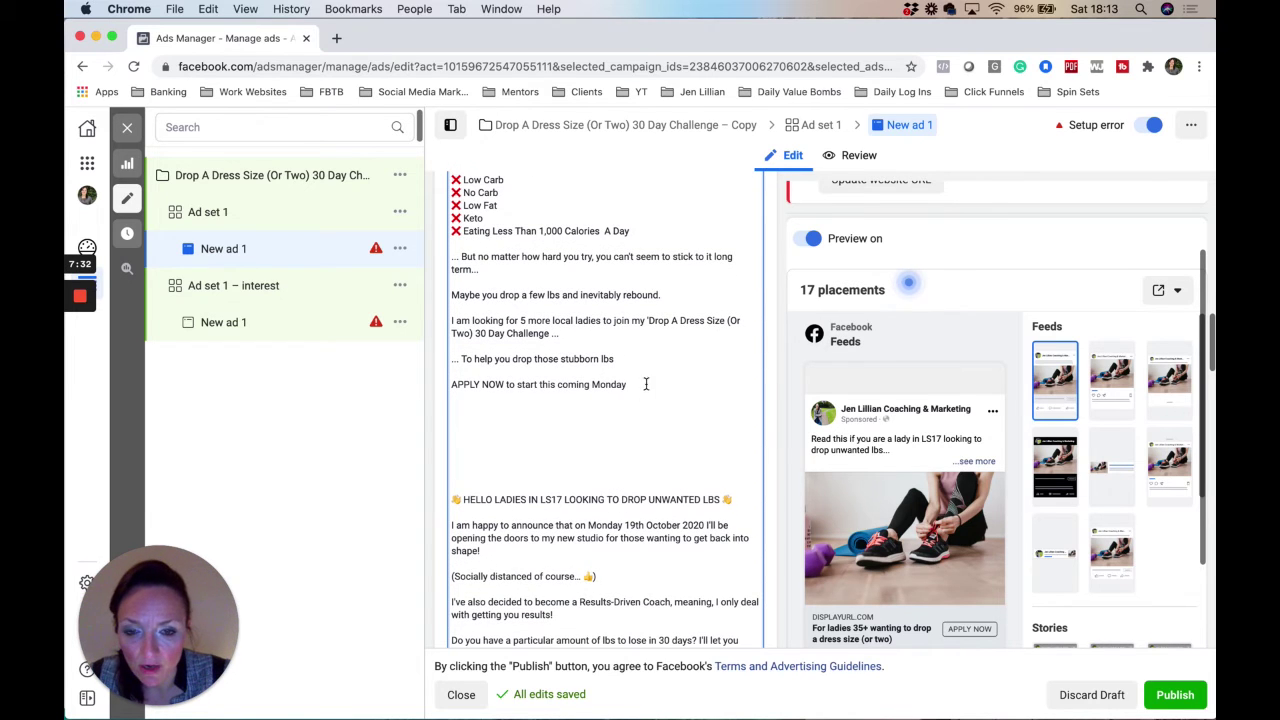
scroll(626, 450, "down", 1)
scroll(620, 455, "up", 3)
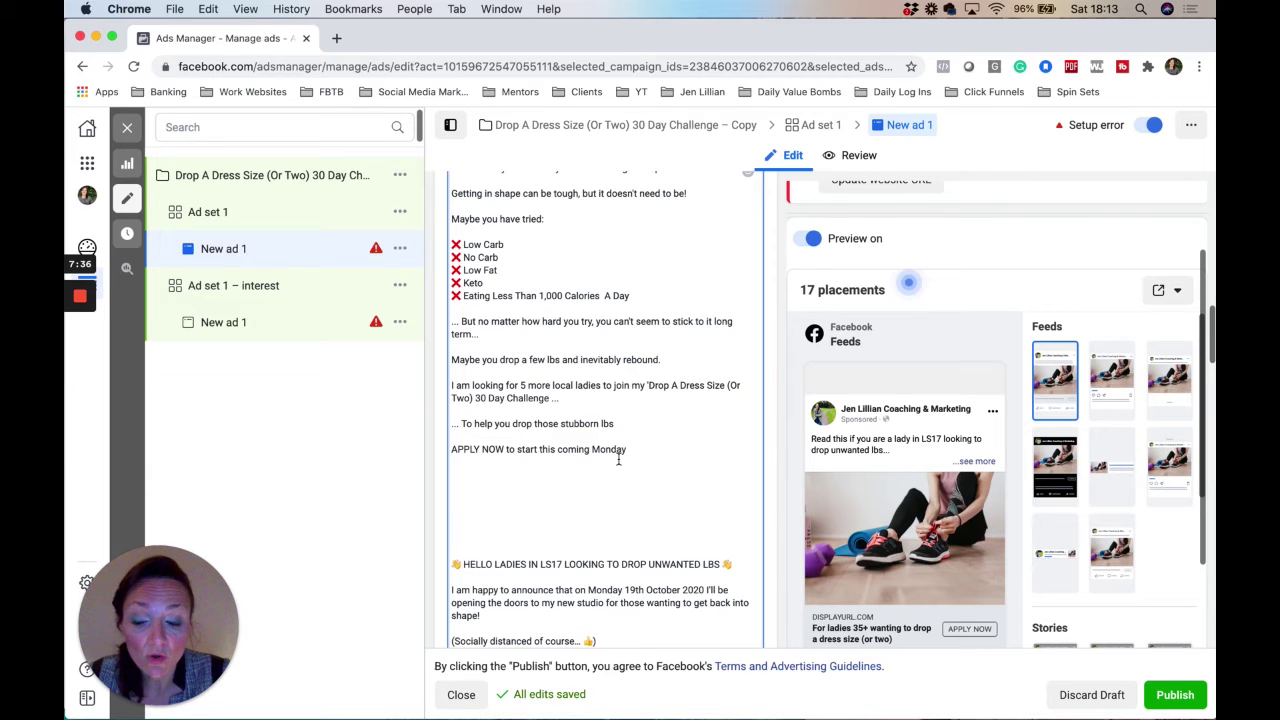
Examine the old "HELLO LADIES IN LS17" copy beneath the new opening of the primary text
scroll(618, 455, "down", 3)
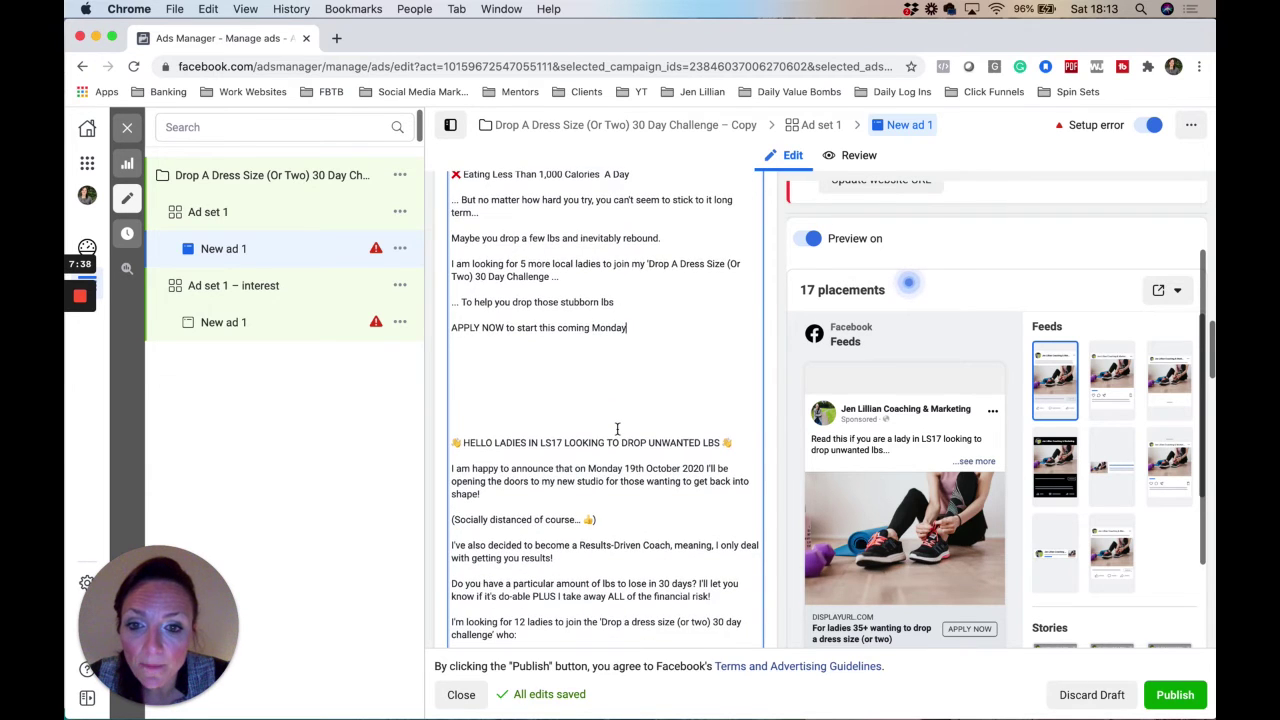
scroll(617, 428, "down", 4)
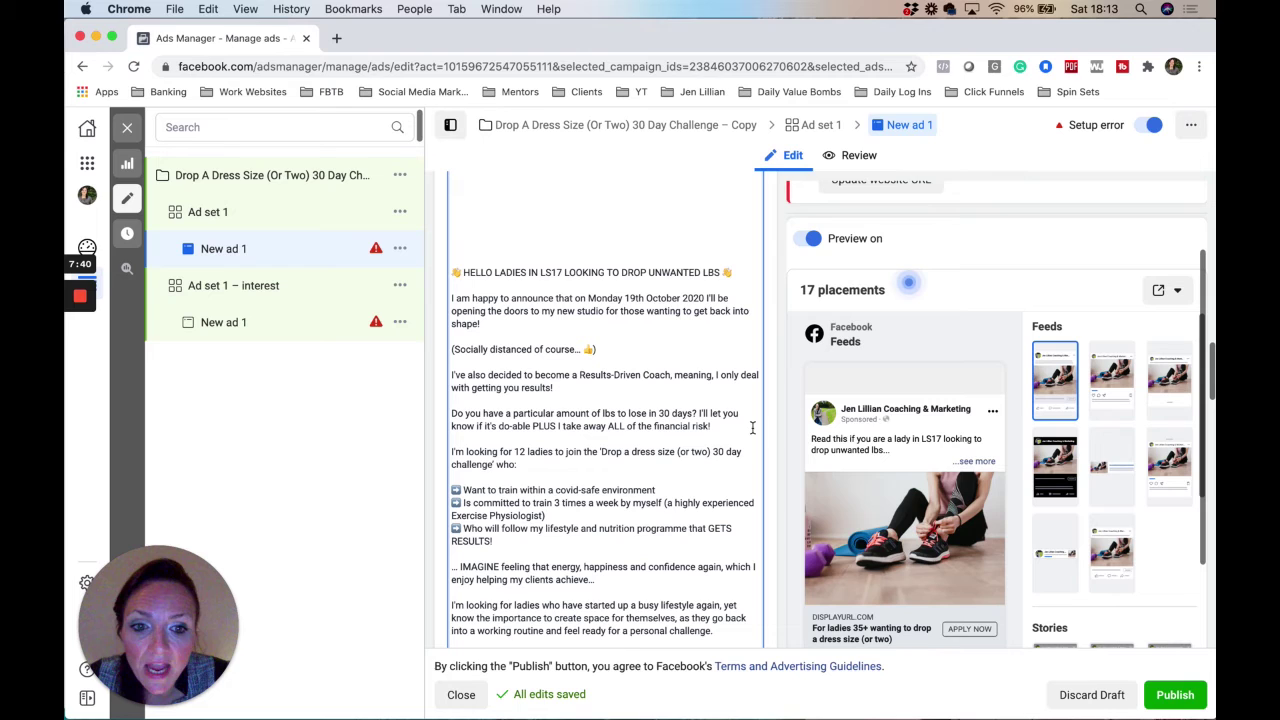
scroll(597, 401, "down", 1)
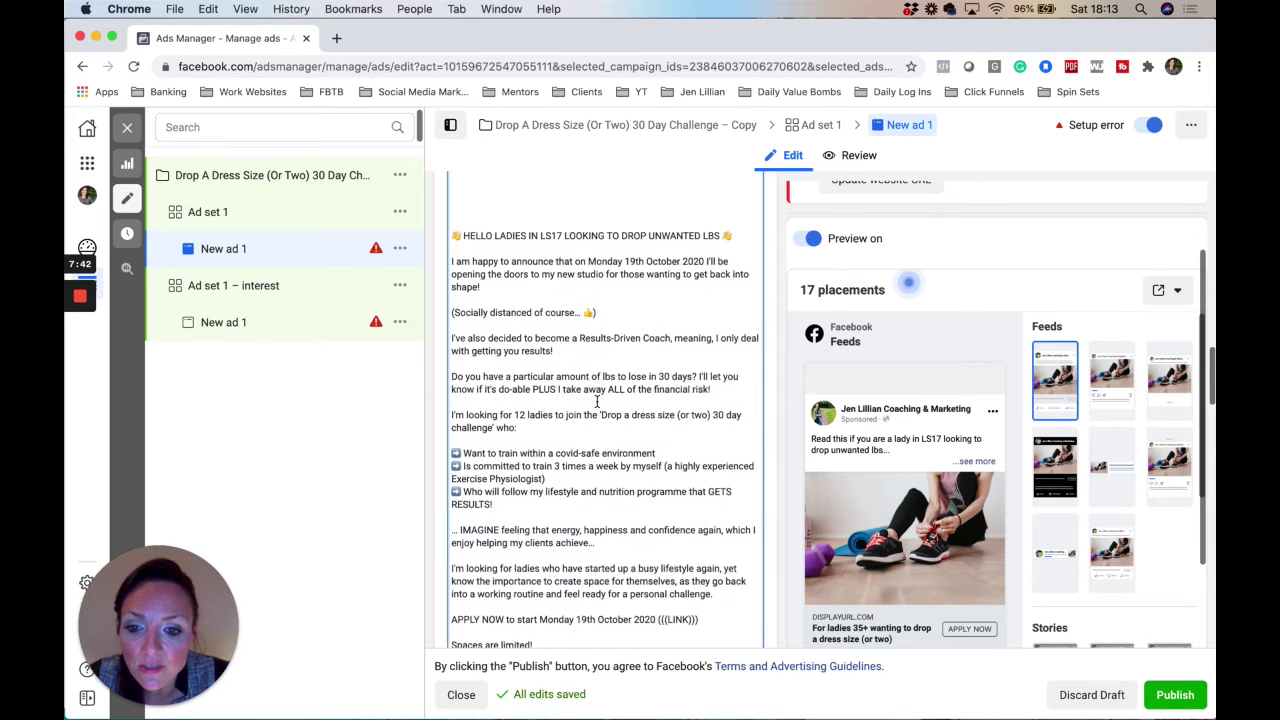
scroll(597, 401, "down", 1)
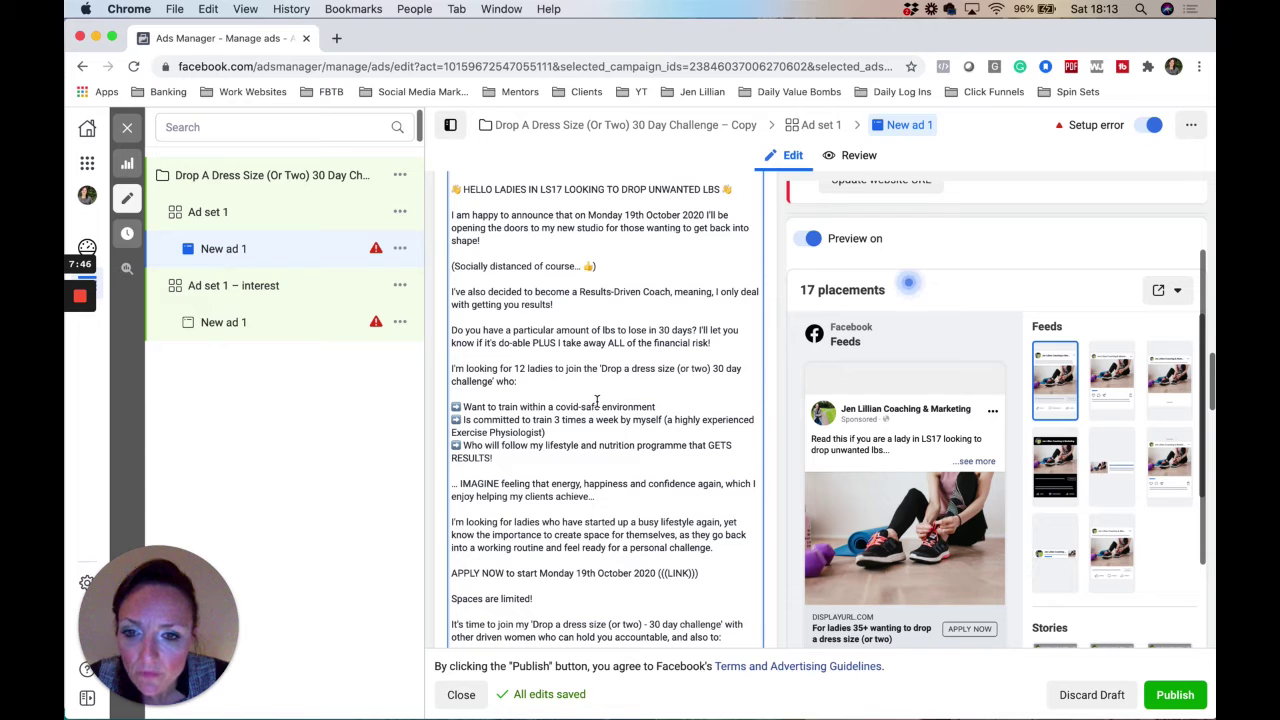
scroll(597, 401, "down", 1)
scroll(597, 401, "up", 1)
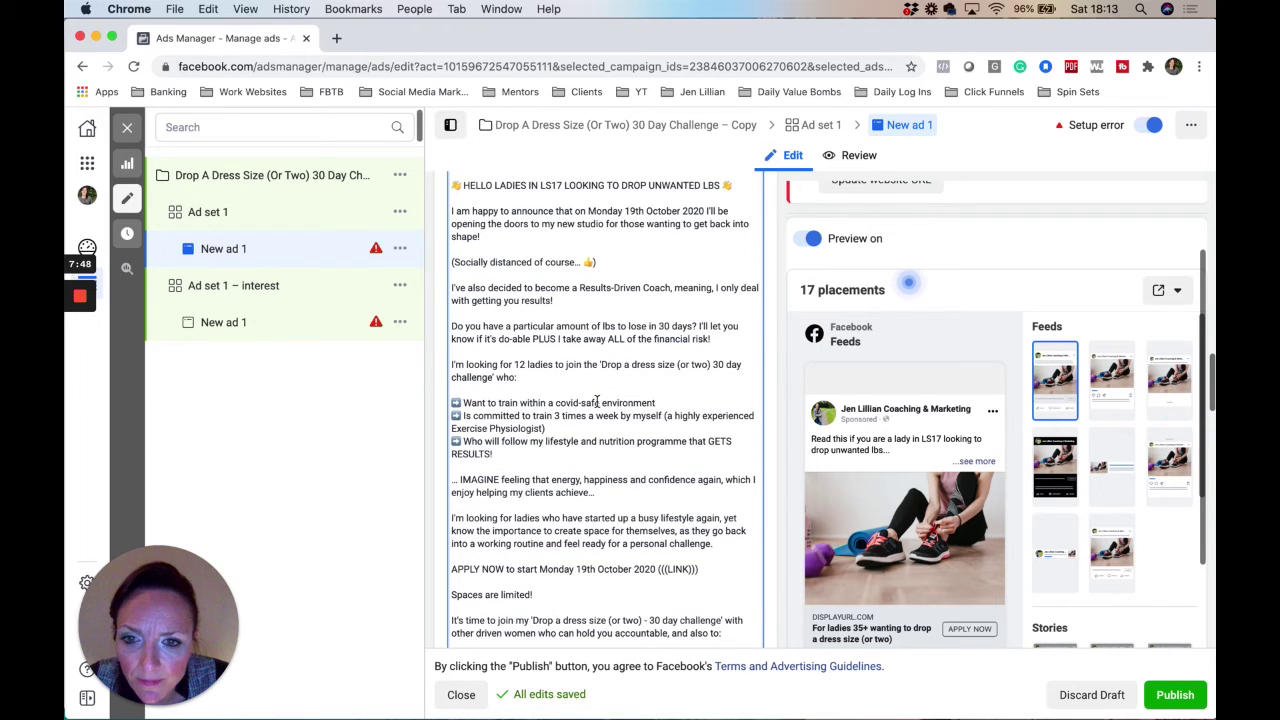
scroll(597, 401, "up", 1)
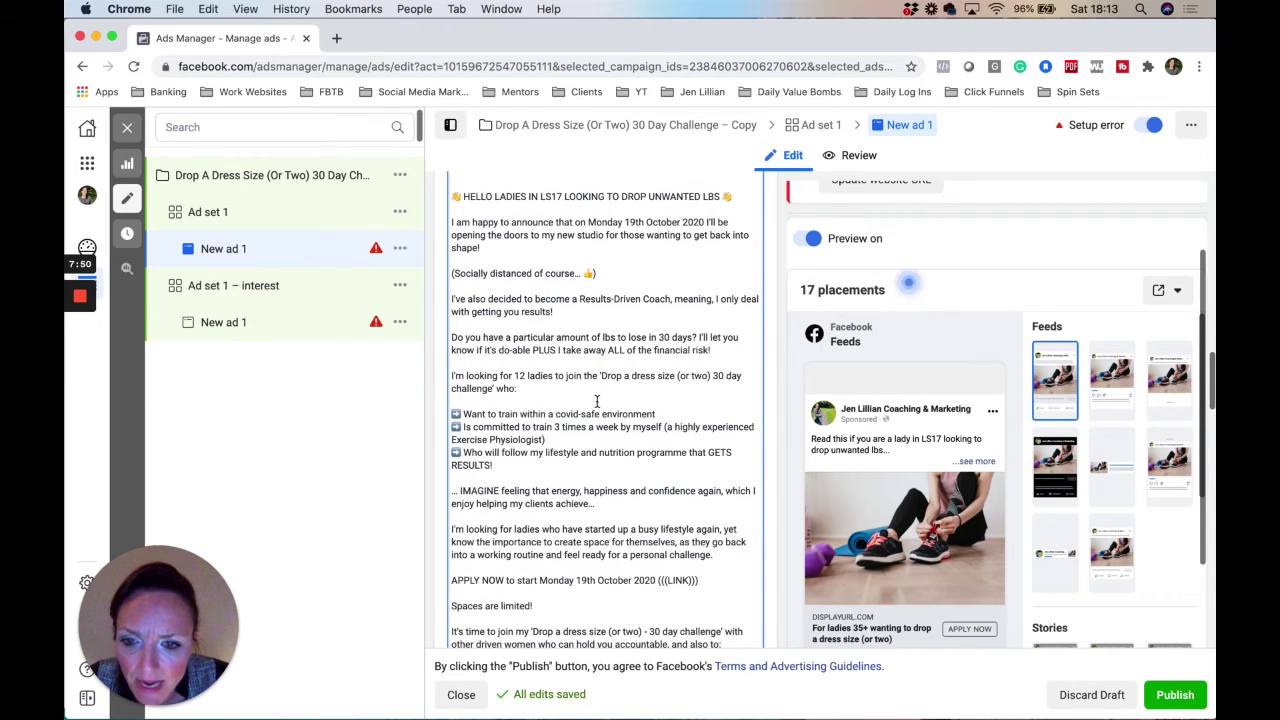
scroll(597, 401, "down", 3)
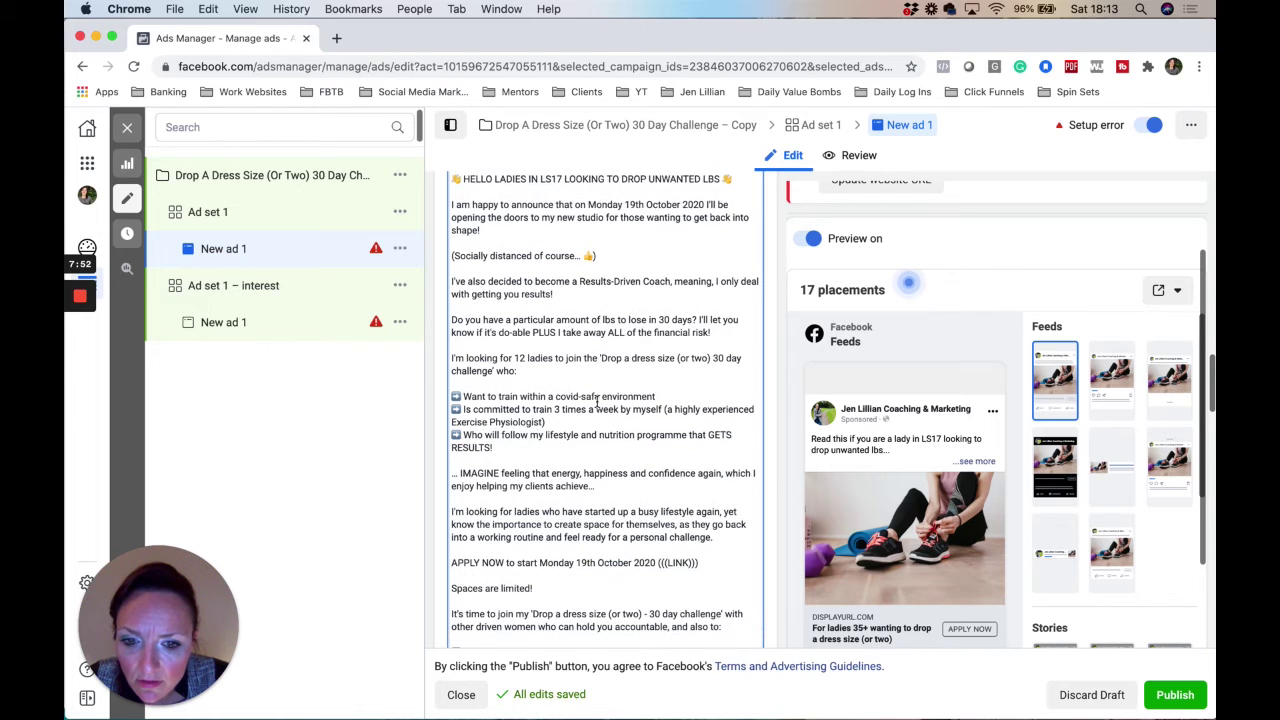
Delete the old copy from "HELLO LADIES IN LS17" up to "(Limited Spaces)", along with the surplus blank lines above it
scroll(597, 401, "down", 6)
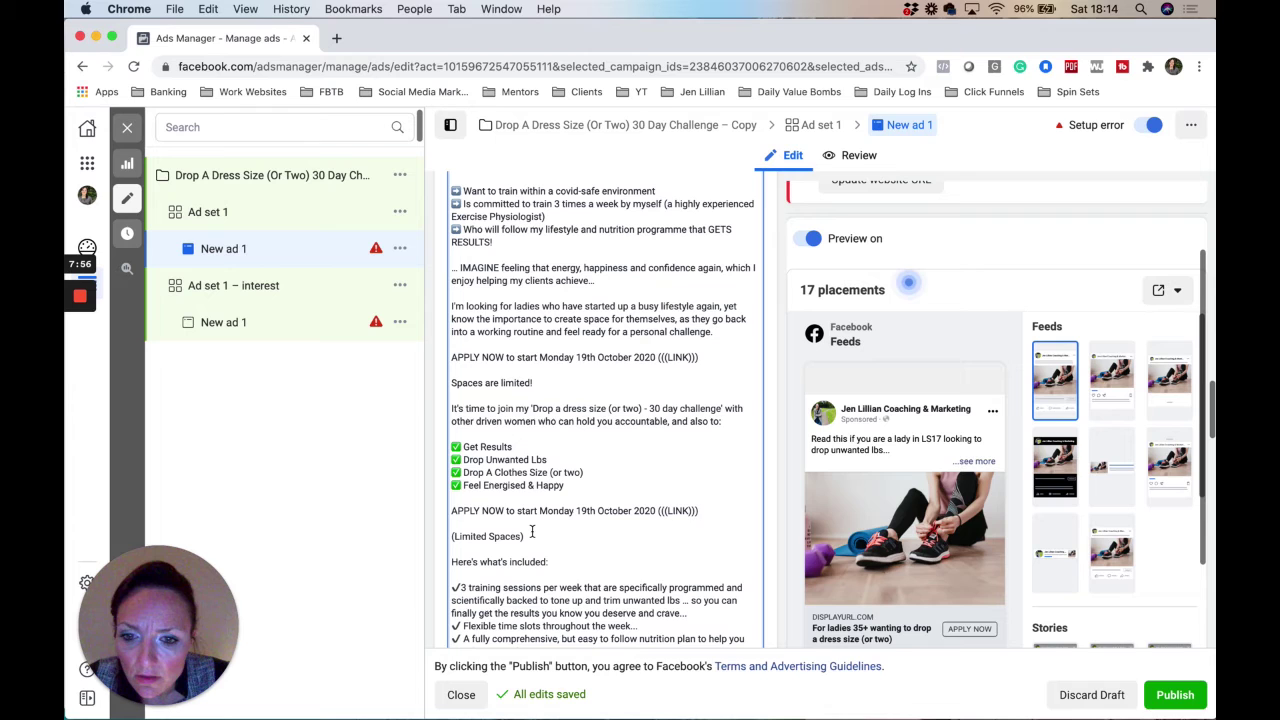
left_click_drag(701, 510, 452, 466)
left_click_drag(447, 143, 460, 70)
left_click_drag(487, 529, 449, 498)
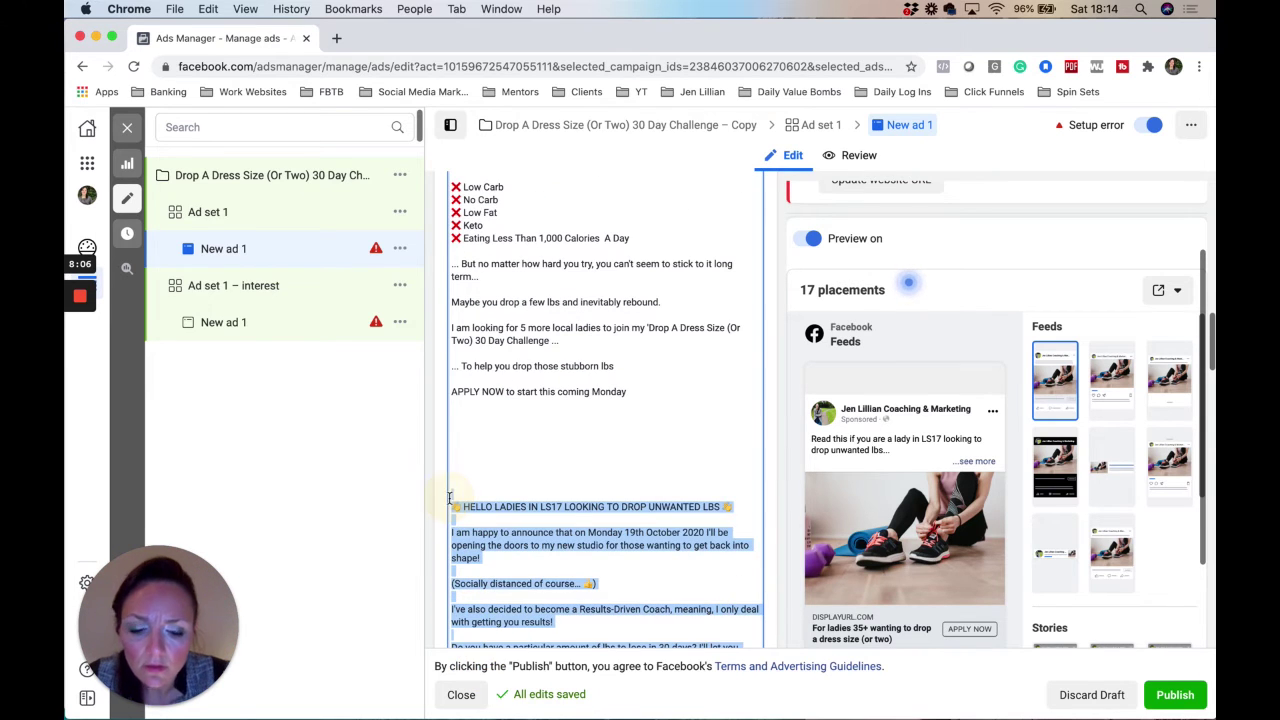
key("BackSpace")
key("BackSpace")
key("BackSpace")
key("BackSpace")
key("BackSpace")
key("BackSpace")
key("BackSpace")
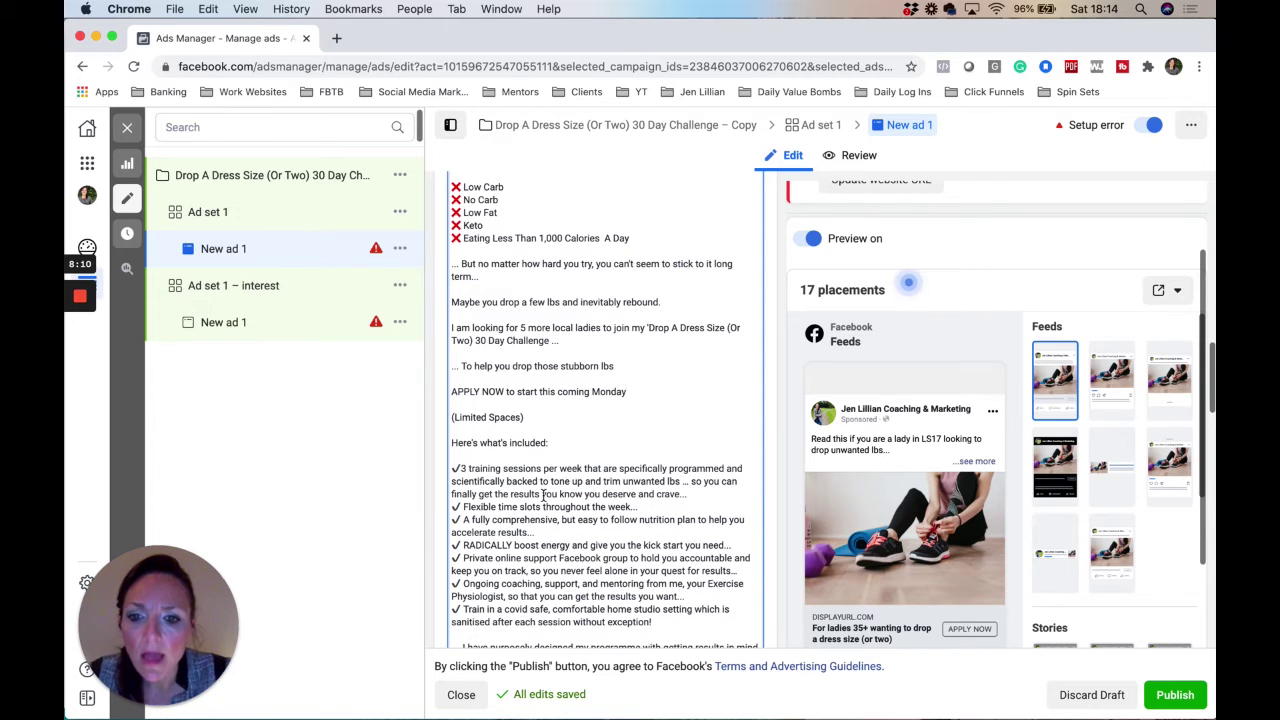
Review the shortened primary text from its opening line to the sign-off, along with the headline and destination settings
scroll(585, 335, "up", 5)
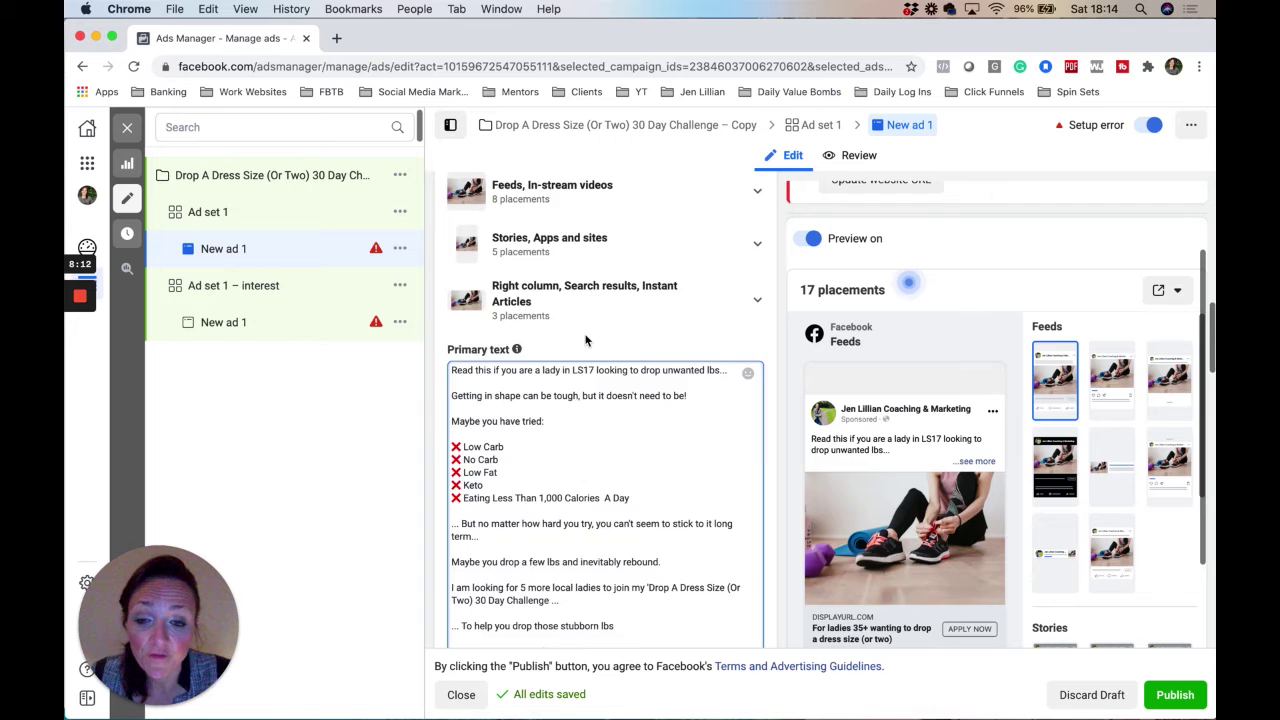
scroll(585, 335, "down", 2)
scroll(585, 335, "down", 10)
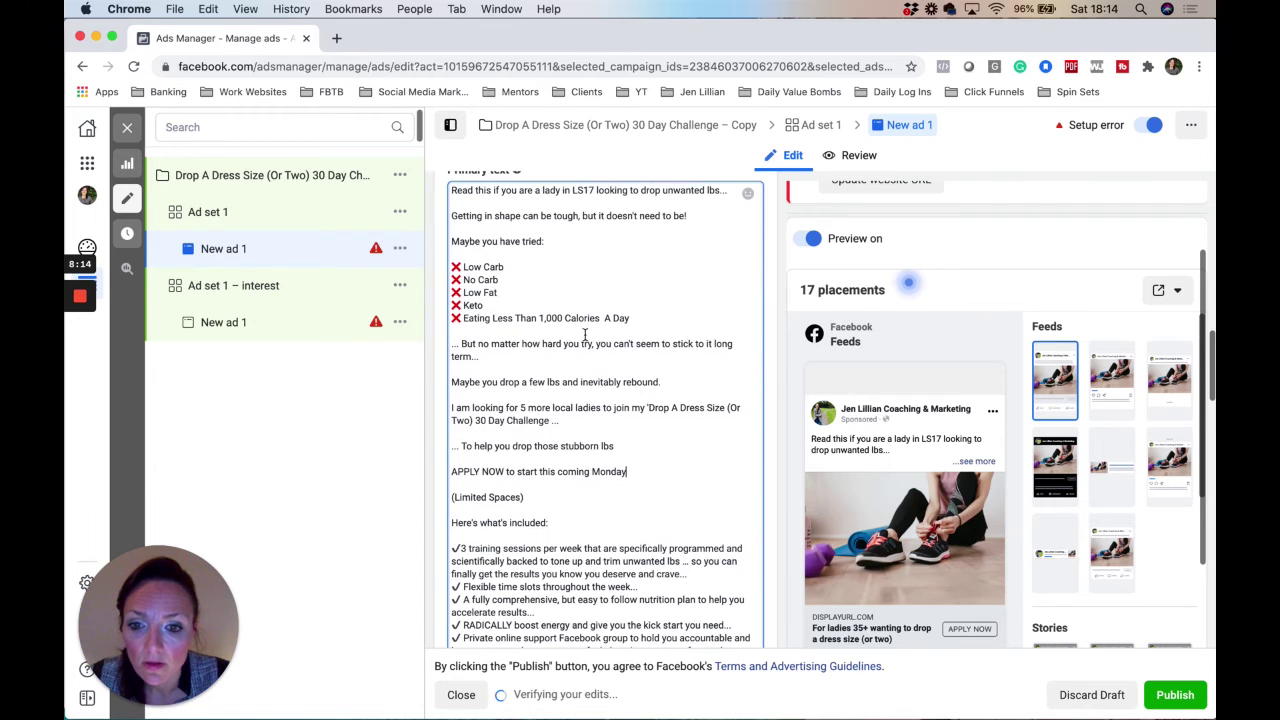
scroll(585, 335, "down", 10)
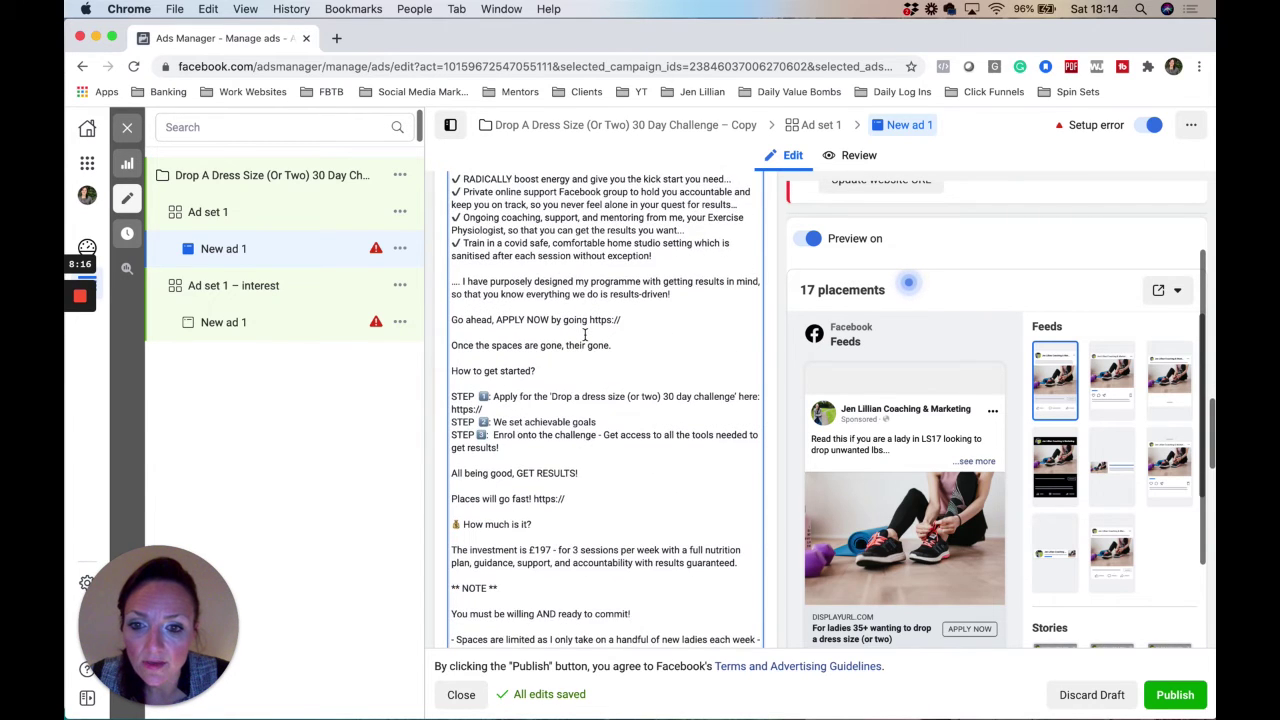
scroll(585, 335, "down", 5)
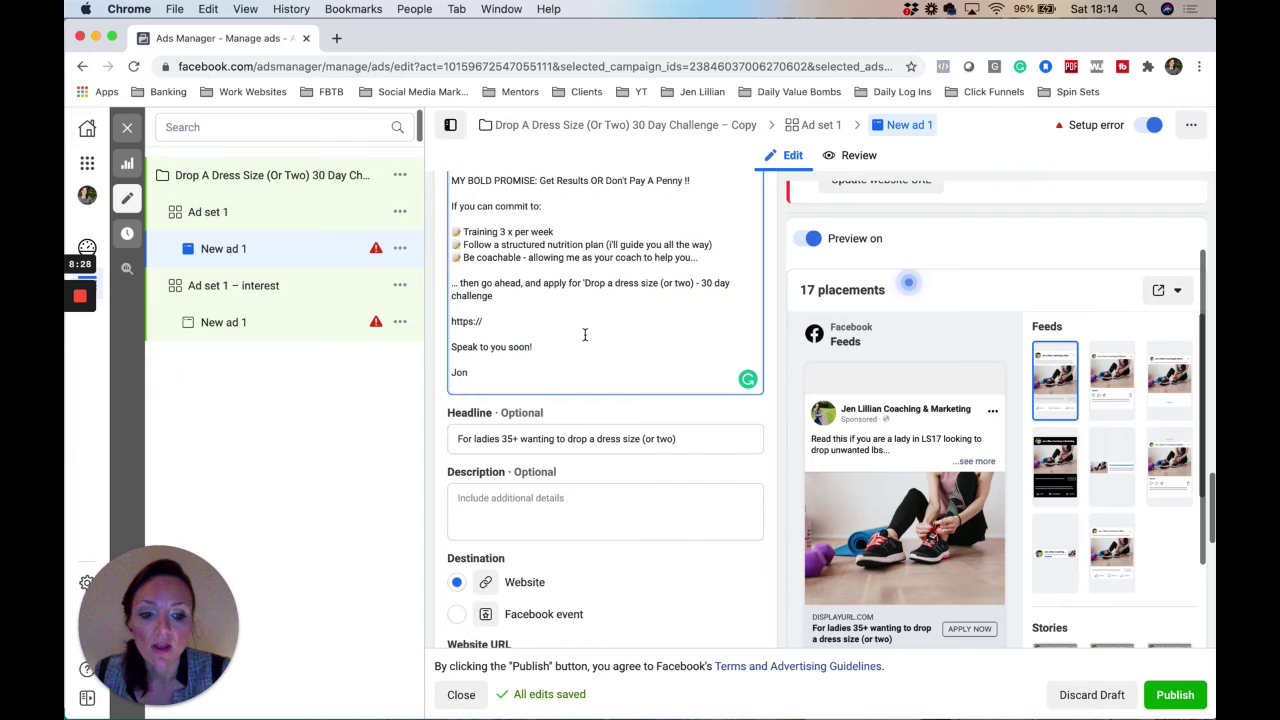
mouse_move(1126, 563)
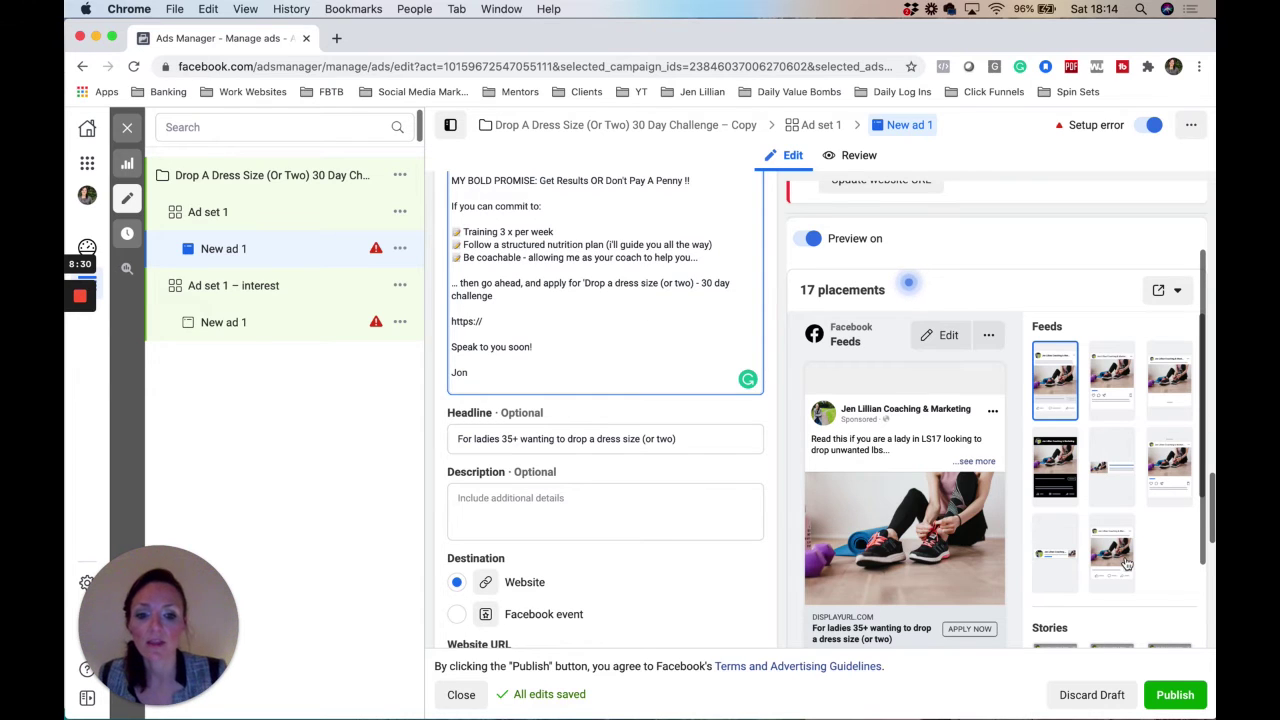